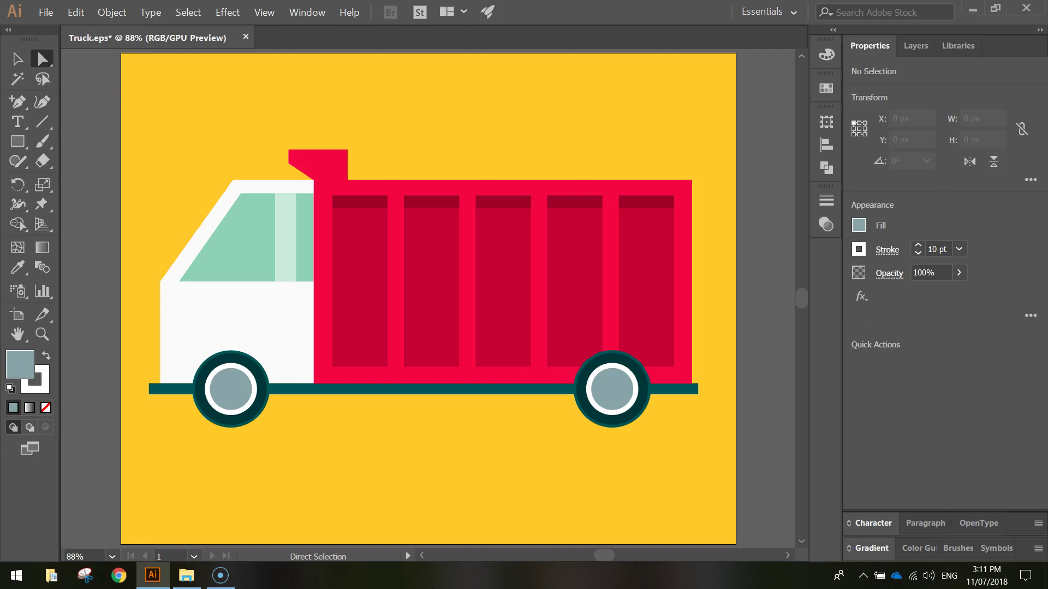
# - Create a new blank document from the Web 1280 × 1024 px preset alongside Truck.eps
pyautogui.click(46, 12)
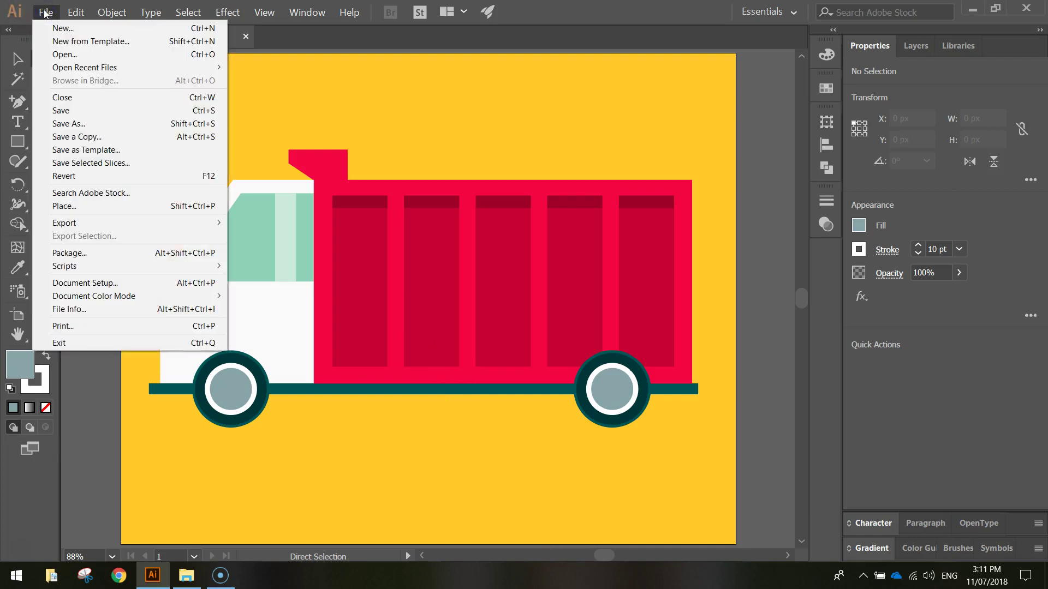
pyautogui.click(52, 28)
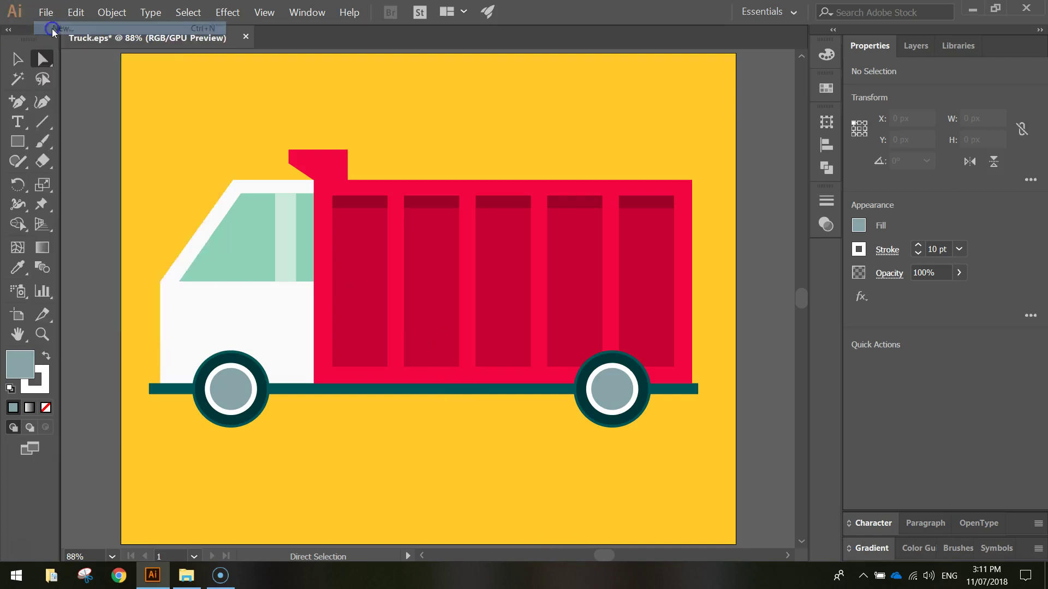
pyautogui.click(484, 50)
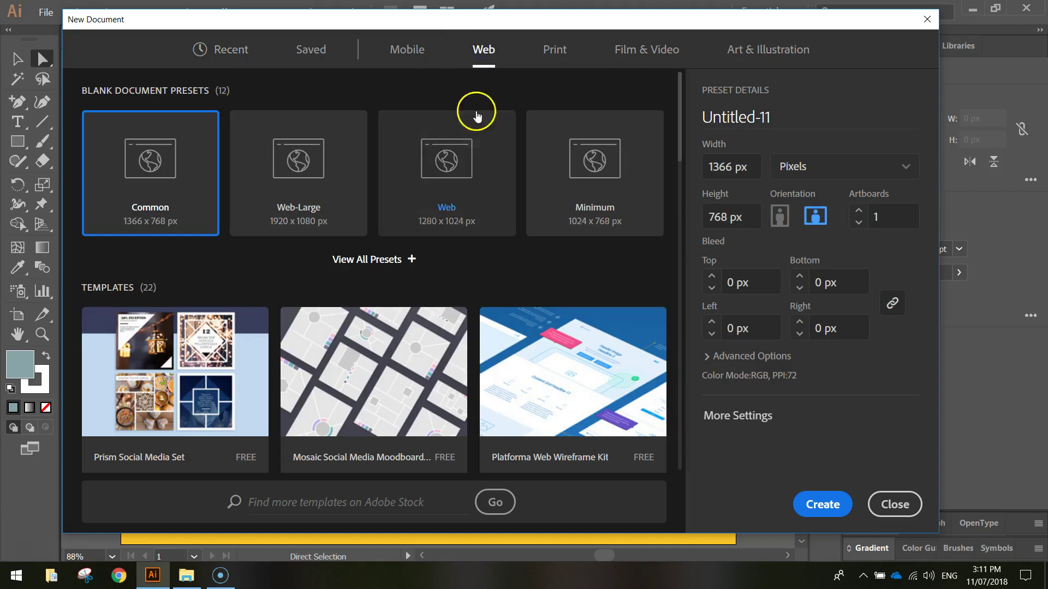
pyautogui.click(467, 163)
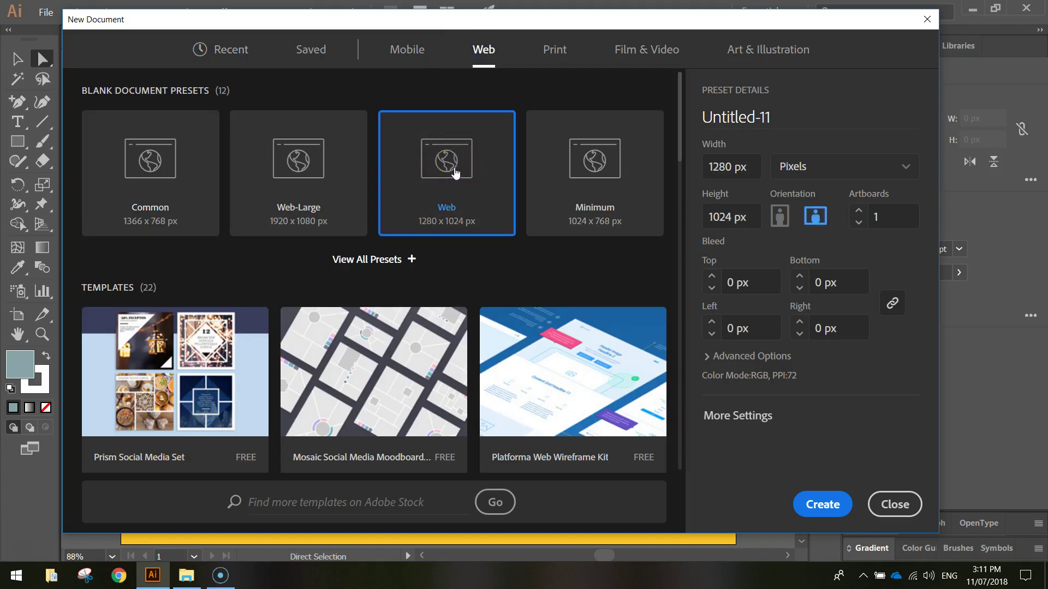
pyautogui.click(822, 503)
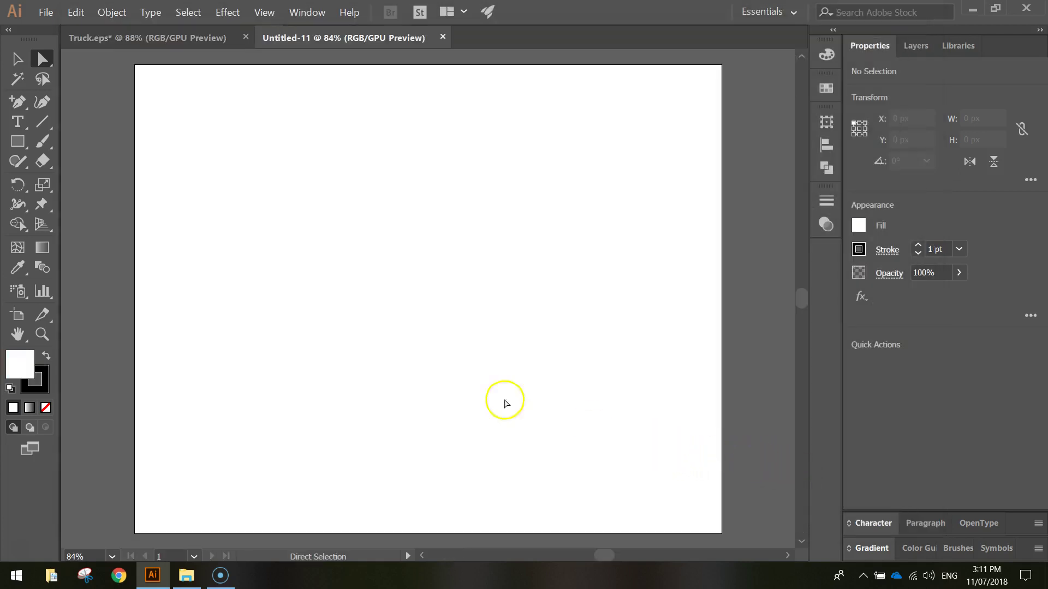
# - With the Rectangle tool active, set the fill colour to golden yellow #ffc929
pyautogui.click(23, 144)
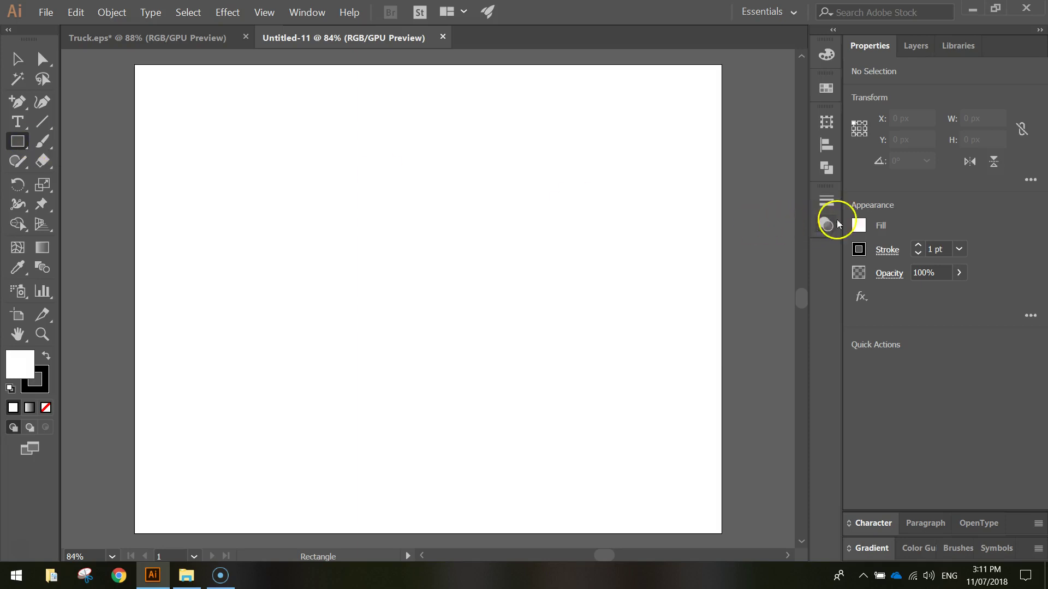
pyautogui.click(862, 227)
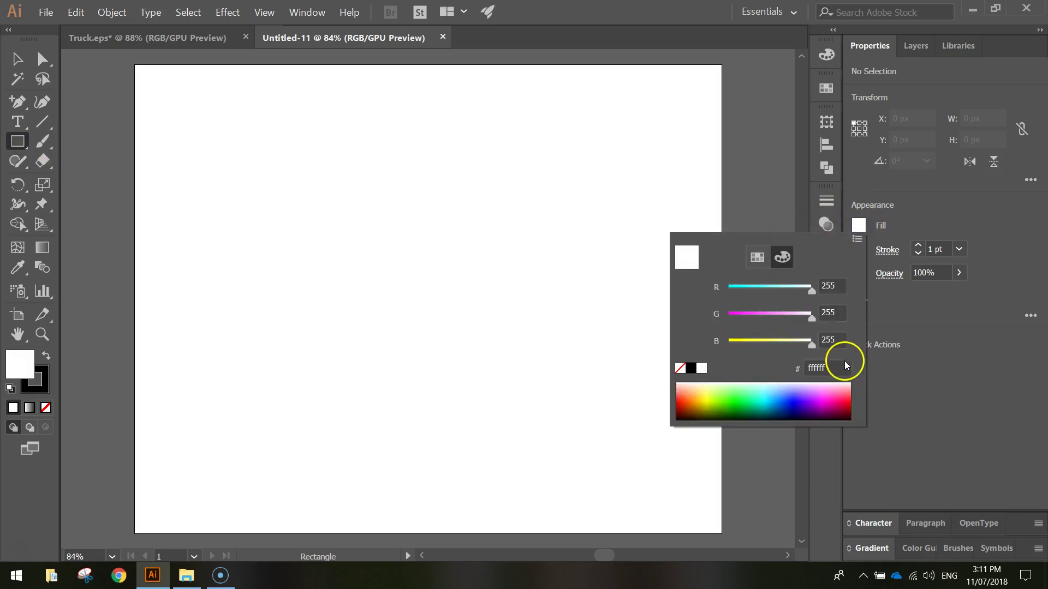
pyautogui.click(758, 258)
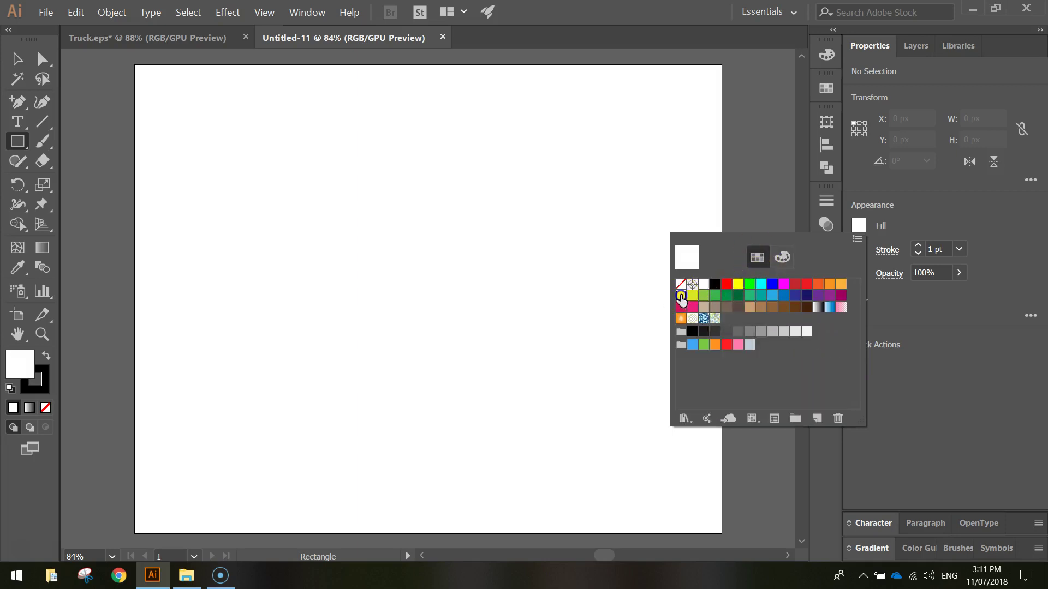
pyautogui.click(682, 296)
pyautogui.click(782, 258)
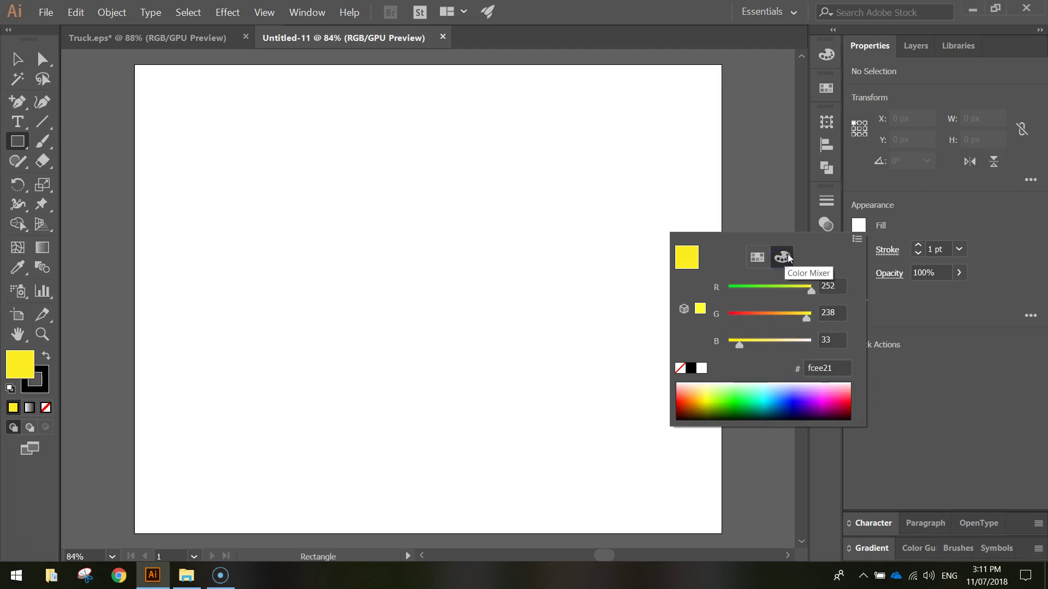
pyautogui.click(841, 371)
pyautogui.moveTo(841, 371); pyautogui.dragTo(770, 369)
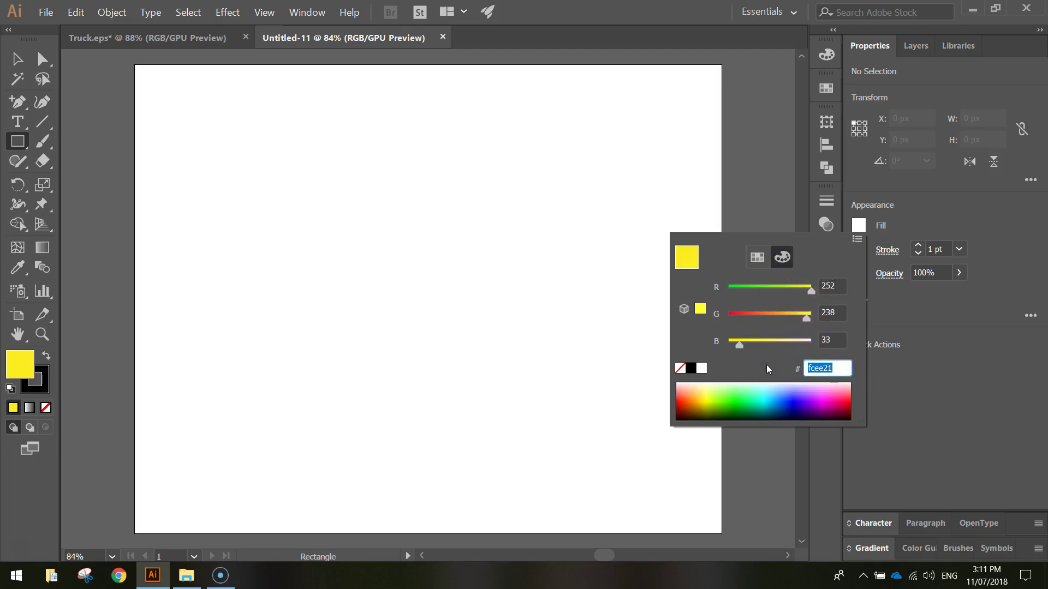
pyautogui.write('ffc929')
pyautogui.press('Return')
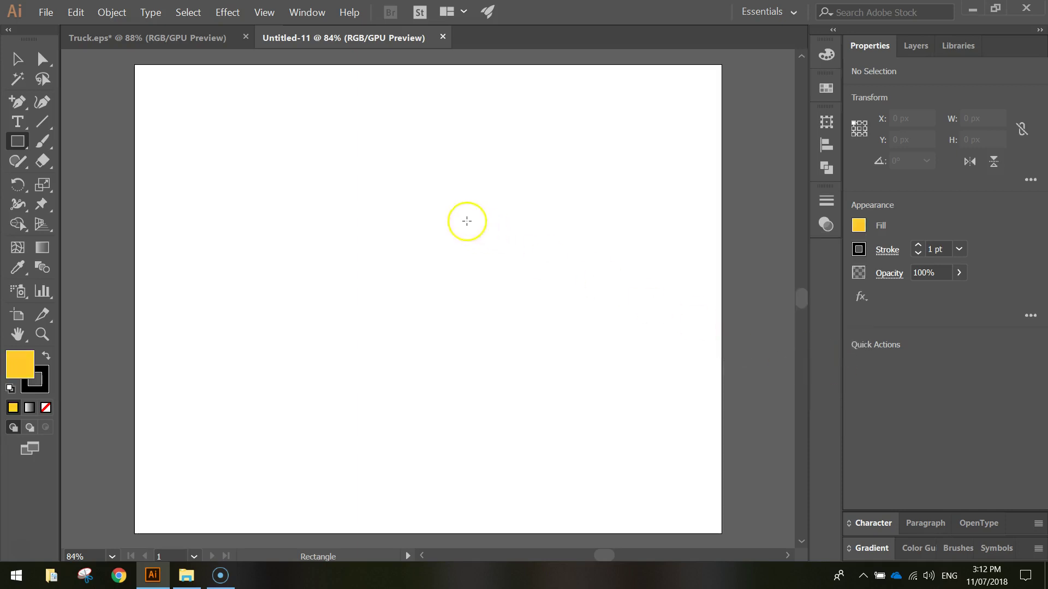
# - Set the stroke colour to None
pyautogui.click(860, 251)
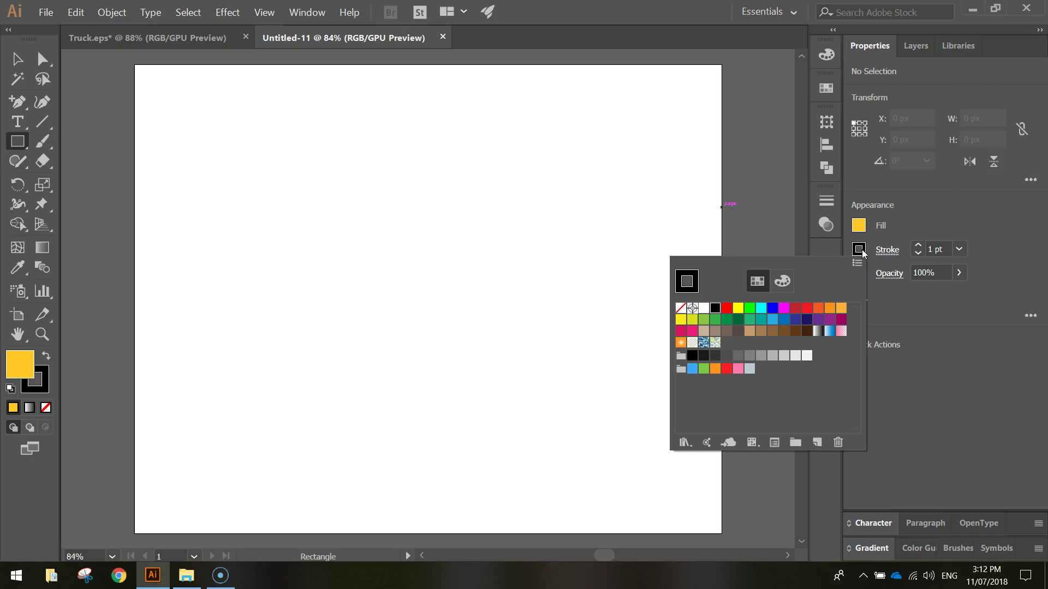
pyautogui.click(680, 309)
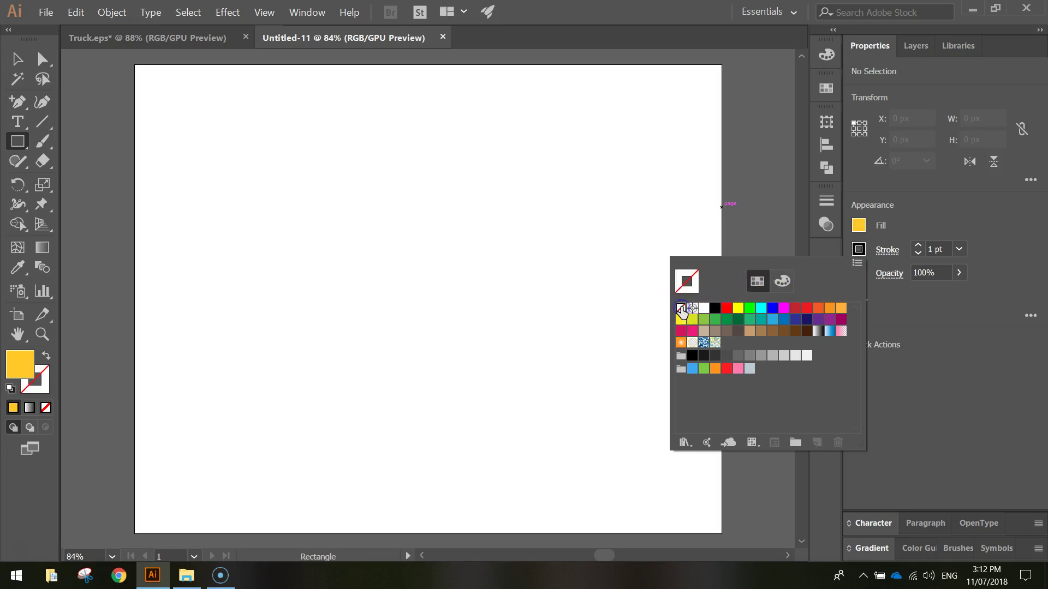
pyautogui.click(915, 226)
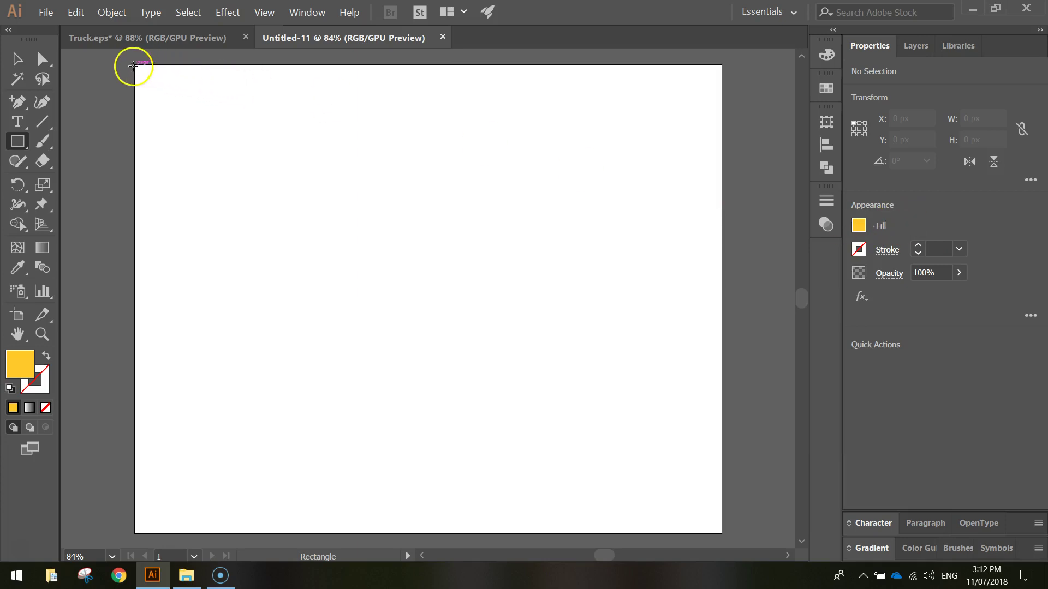
# - Draw a yellow rectangle over the full 1280 × 1024 artboard and lock it in Layer 1
pyautogui.moveTo(134, 66); pyautogui.dragTo(721, 533)
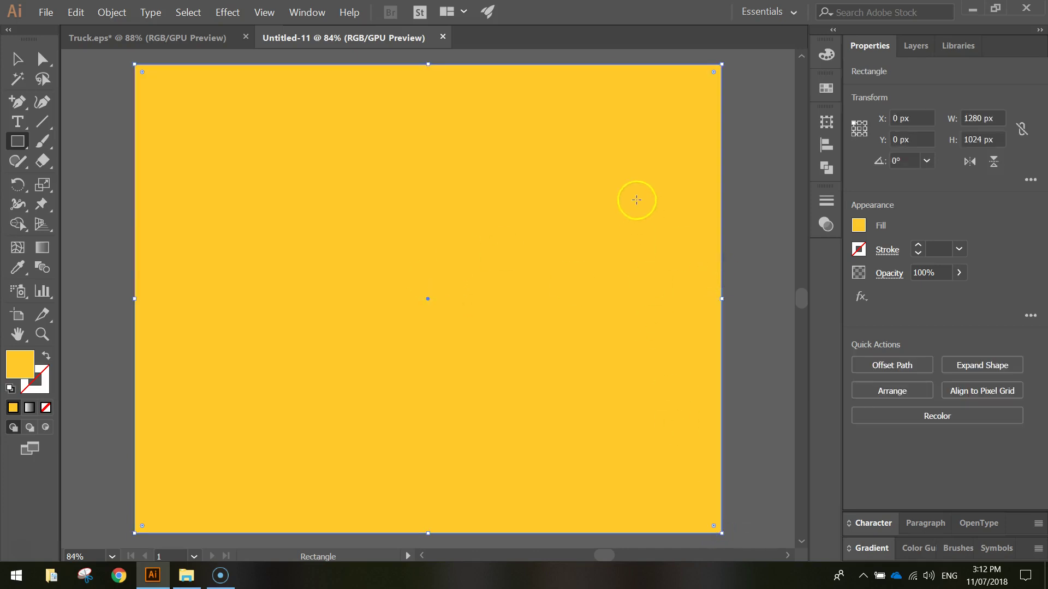
pyautogui.click(917, 46)
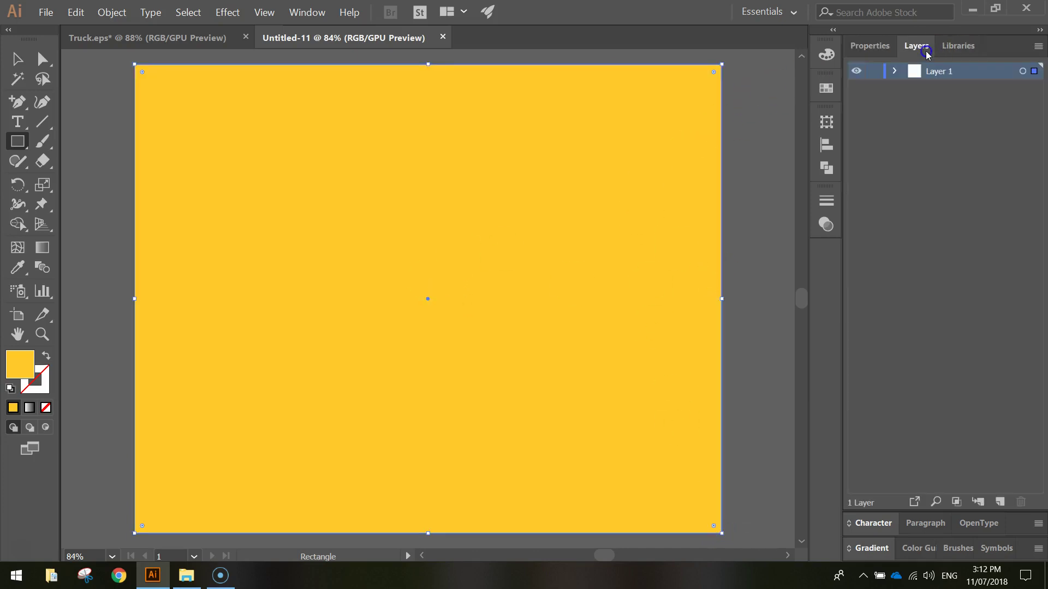
pyautogui.click(896, 71)
pyautogui.click(961, 92)
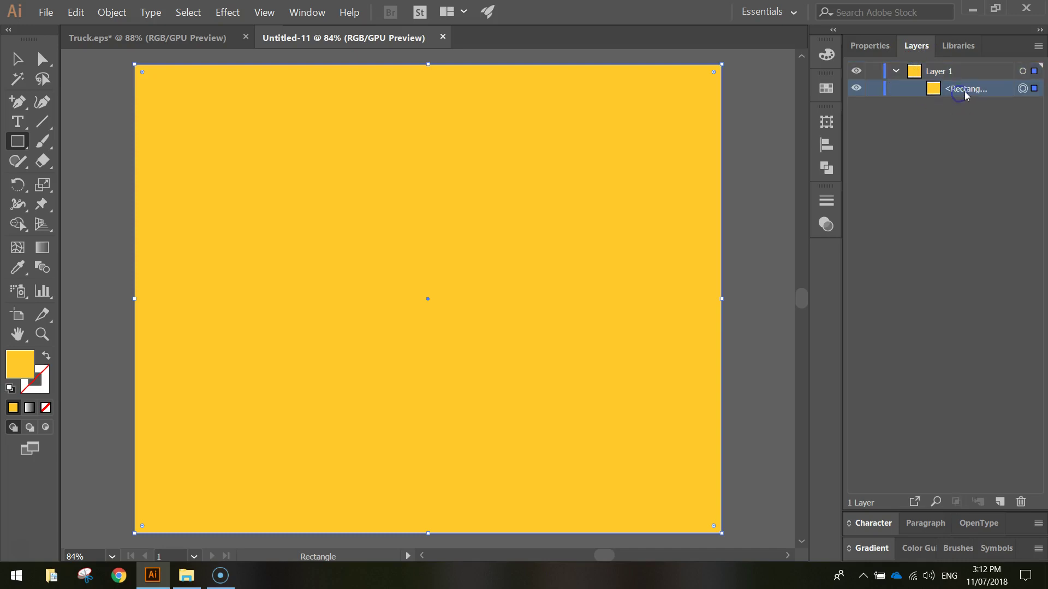
pyautogui.click(873, 89)
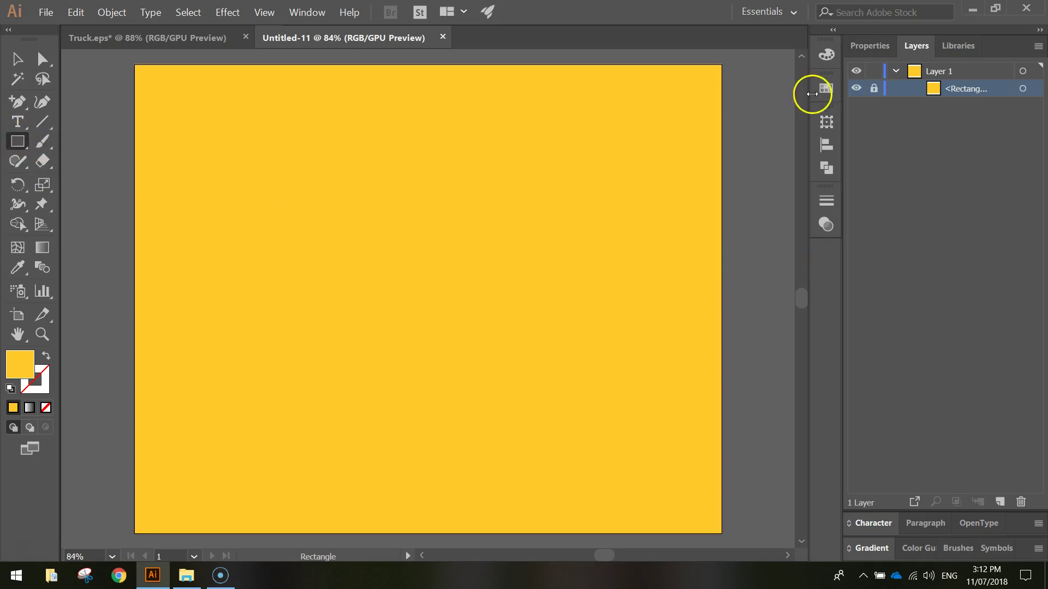
# - Change the fill colour to white
pyautogui.click(855, 48)
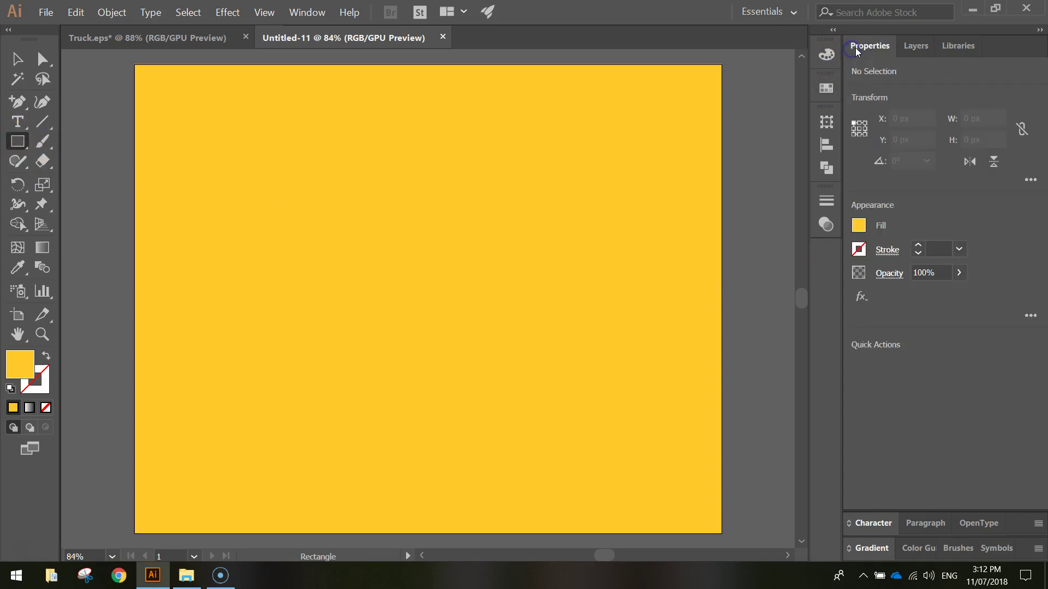
pyautogui.click(860, 226)
pyautogui.click(703, 368)
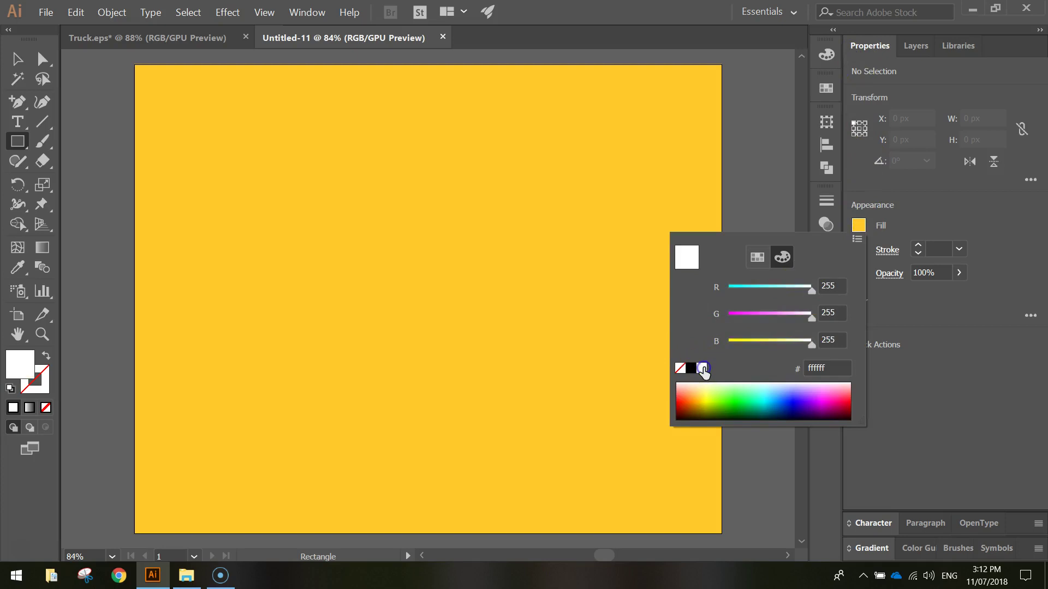
pyautogui.click(930, 390)
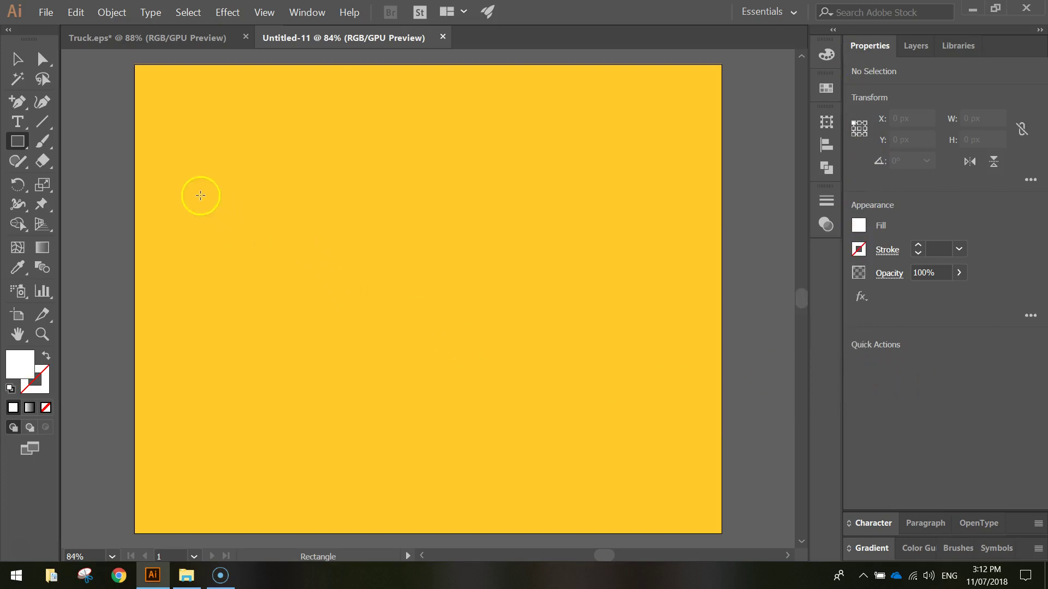
# - Draw a tall 301 × 435 px white rectangle on the artboard's left side and nudge it into place
pyautogui.moveTo(173, 202); pyautogui.dragTo(310, 400)
pyautogui.click(17, 59)
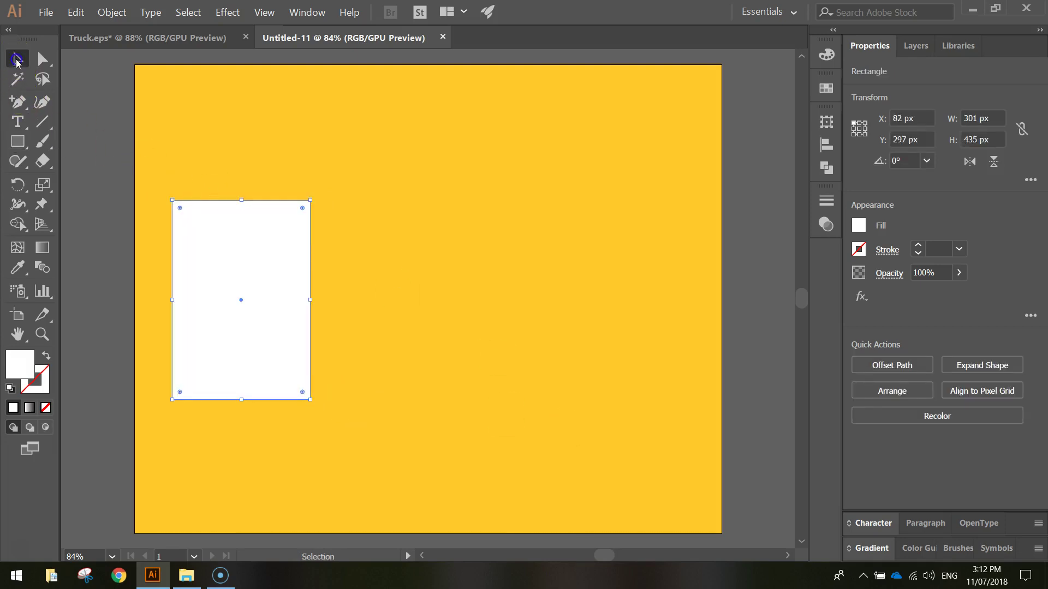
pyautogui.click(189, 192)
pyautogui.moveTo(279, 271); pyautogui.dragTo(275, 281)
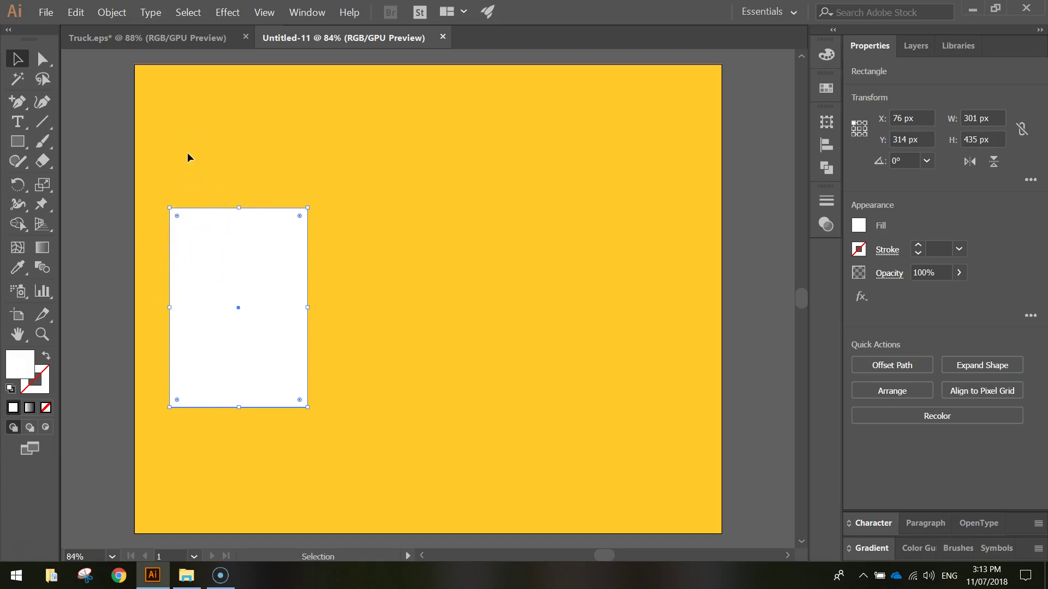
# - Add an anchor point at the middle of the rectangle's left edge (X 76, Y 531.5 px)
pyautogui.click(14, 102)
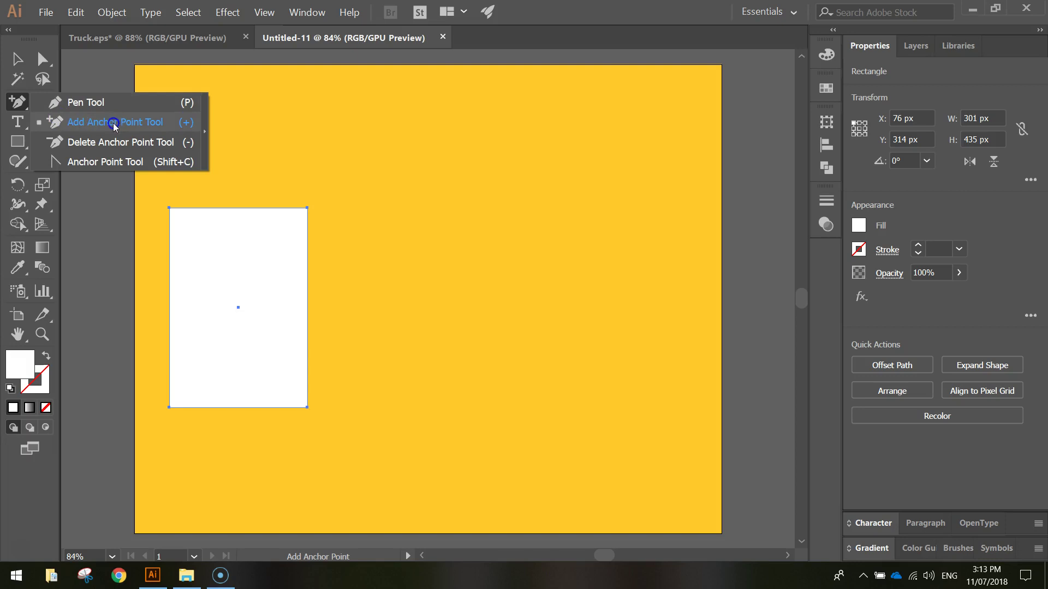
pyautogui.click(52, 122)
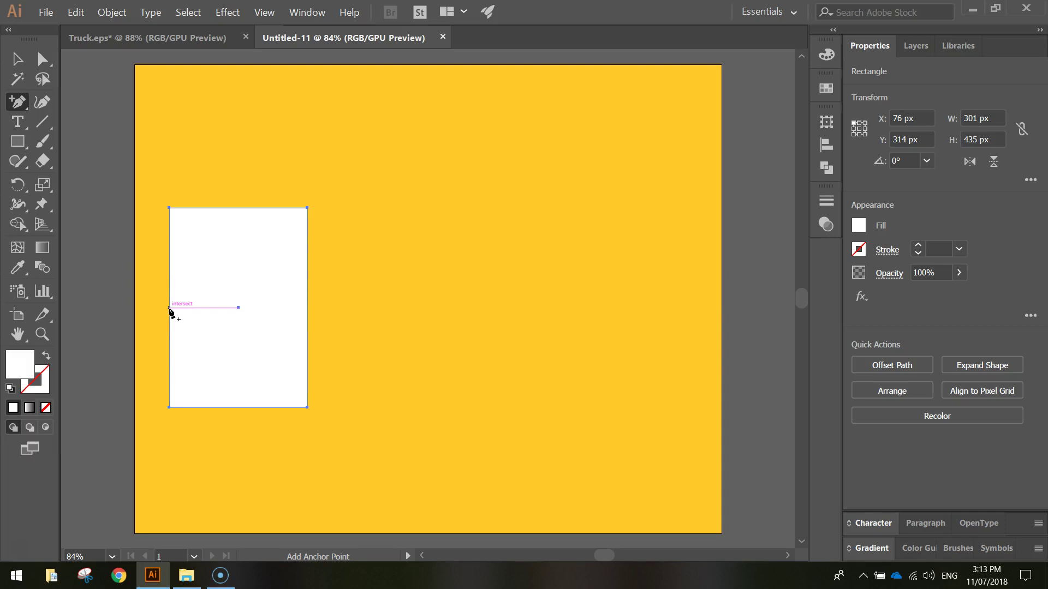
pyautogui.moveTo(169, 311); pyautogui.dragTo(238, 310)
pyautogui.click(169, 309)
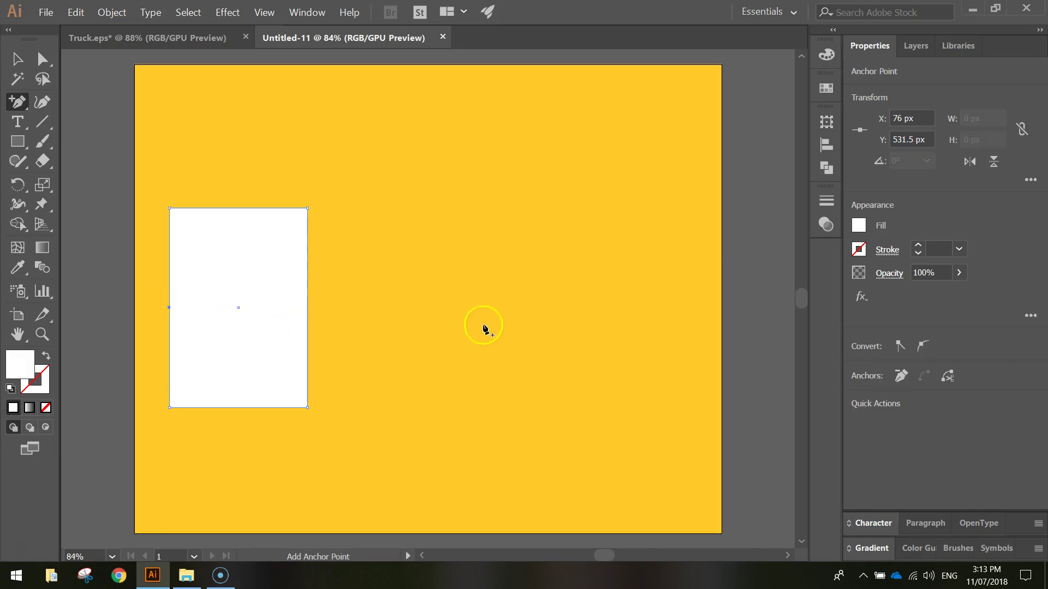
pyautogui.click(16, 61)
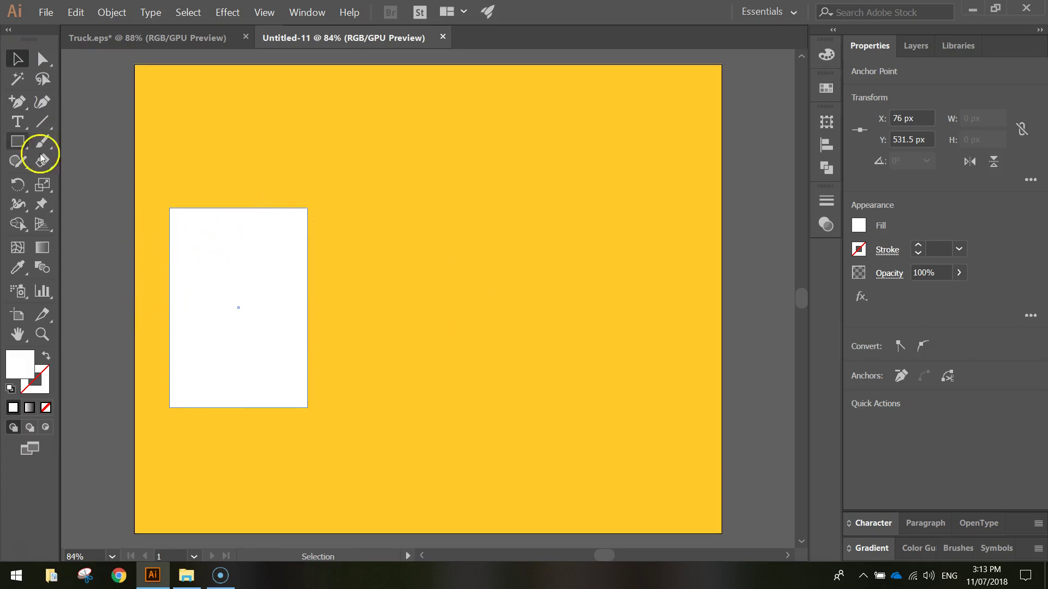
pyautogui.click(45, 61)
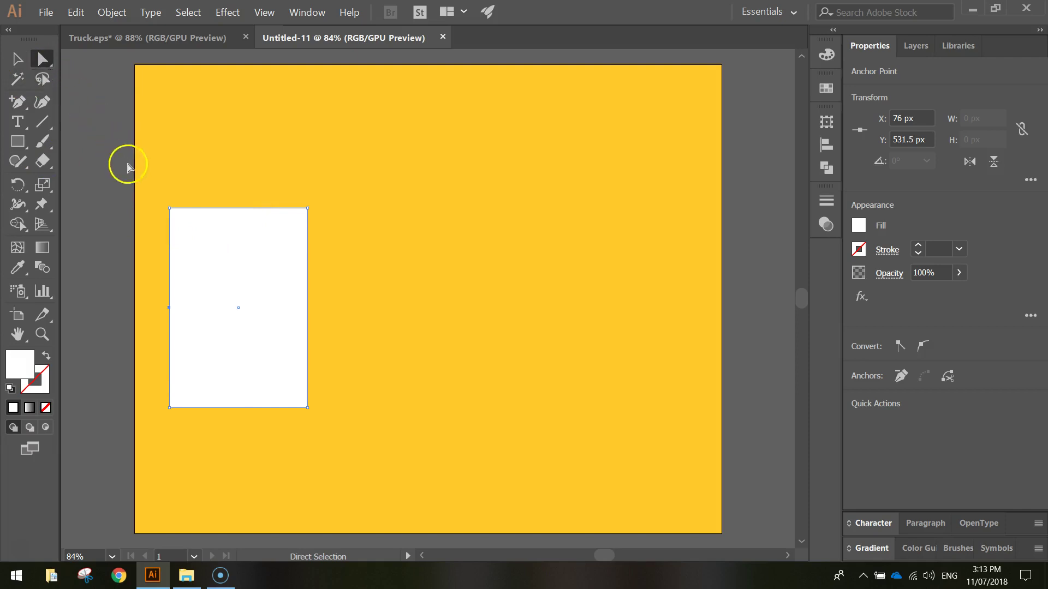
# - Move the cabin's top-left anchor right to X 206, Y 314 px, slanting its front edge
pyautogui.click(170, 208)
pyautogui.press('ctrl')
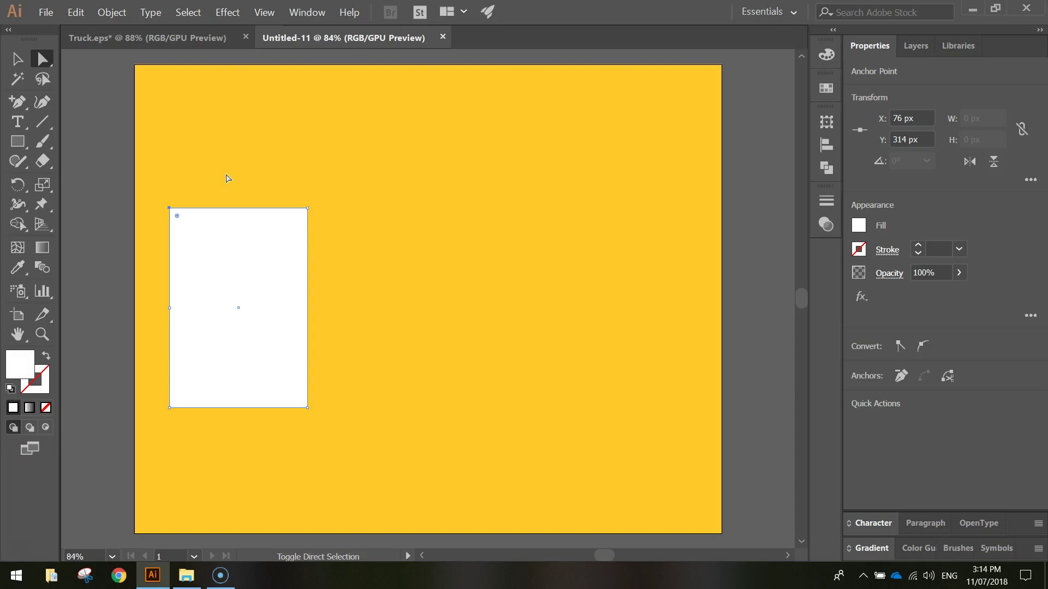
pyautogui.hotkey('shift', 'Right')
pyautogui.hotkey('shift', 'Right')
pyautogui.hotkey('shift', 'Right')
pyautogui.hotkey('shift', 'Right')
pyautogui.hotkey('shift', 'Right')
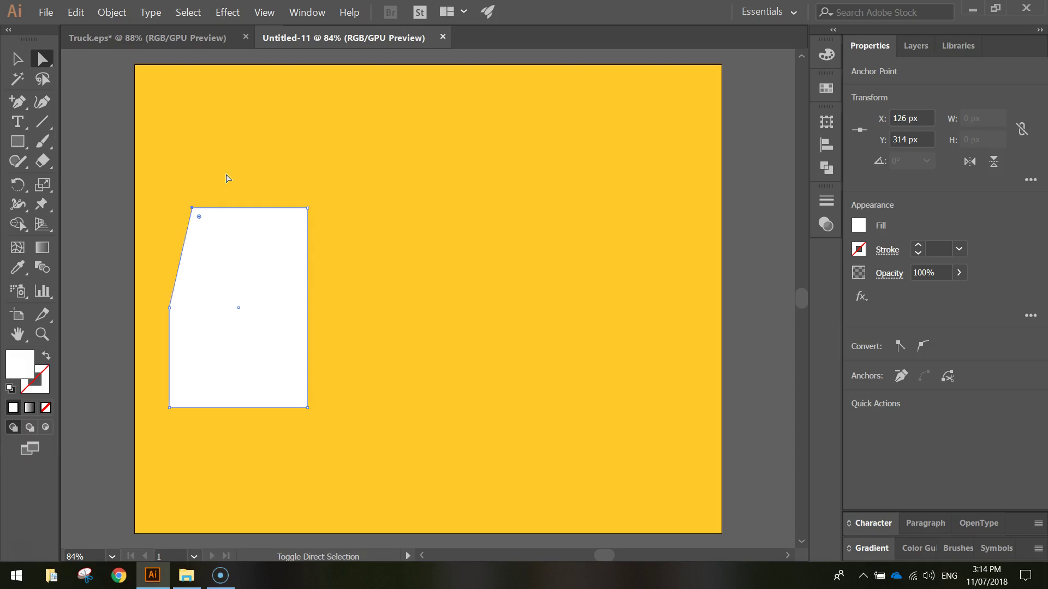
pyautogui.hotkey('shift', 'Right')
pyautogui.hotkey('shift', 'Right')
pyautogui.hotkey('shift', 'Right')
pyautogui.hotkey('shift', 'Right')
pyautogui.hotkey('shift', 'Right')
pyautogui.hotkey('shift', 'Right')
pyautogui.hotkey('shift', 'Right')
pyautogui.hotkey('shift', 'Right')
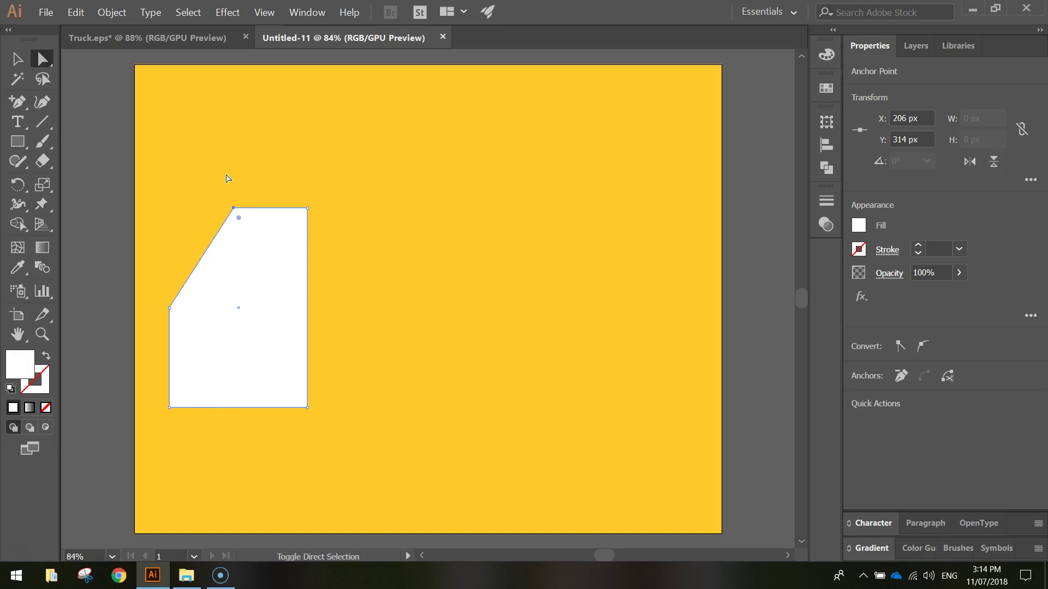
pyautogui.hotkey('shift', 'Left')
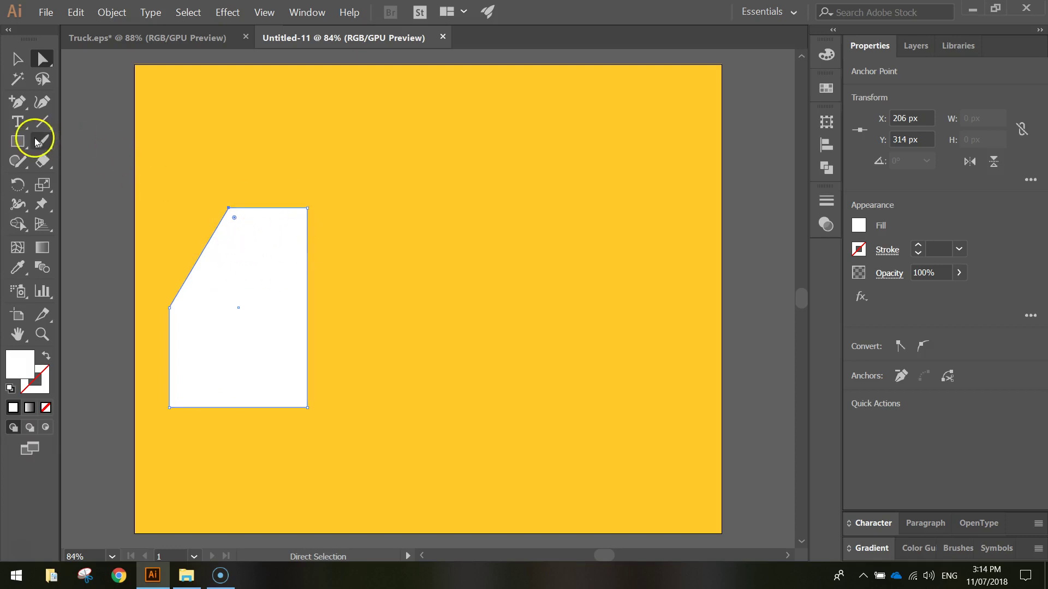
# - With the Rectangle tool, set the fill colour to mint green #8dd2b5
pyautogui.click(16, 142)
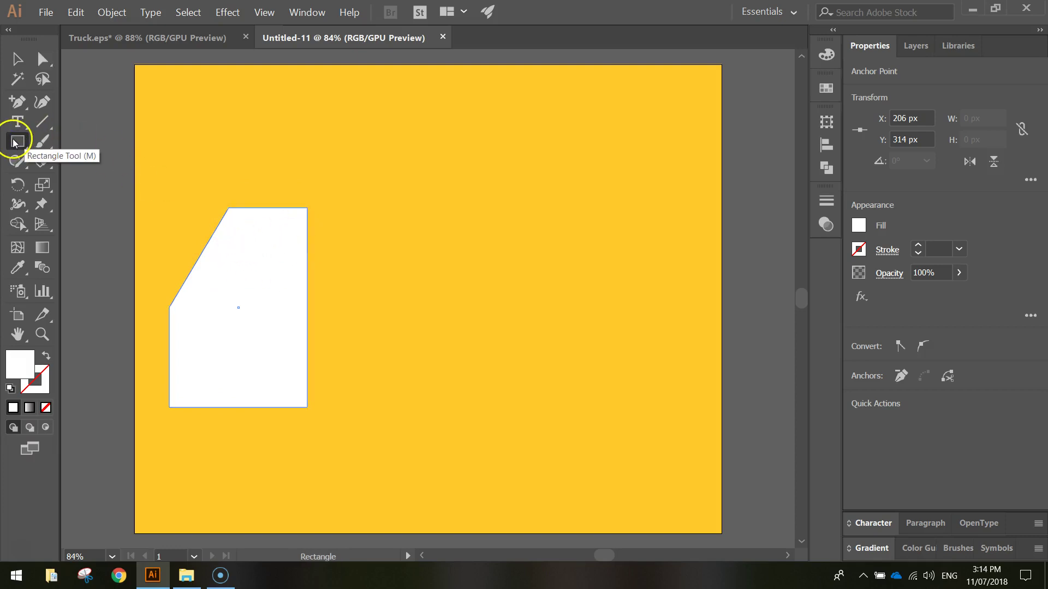
pyautogui.click(750, 228)
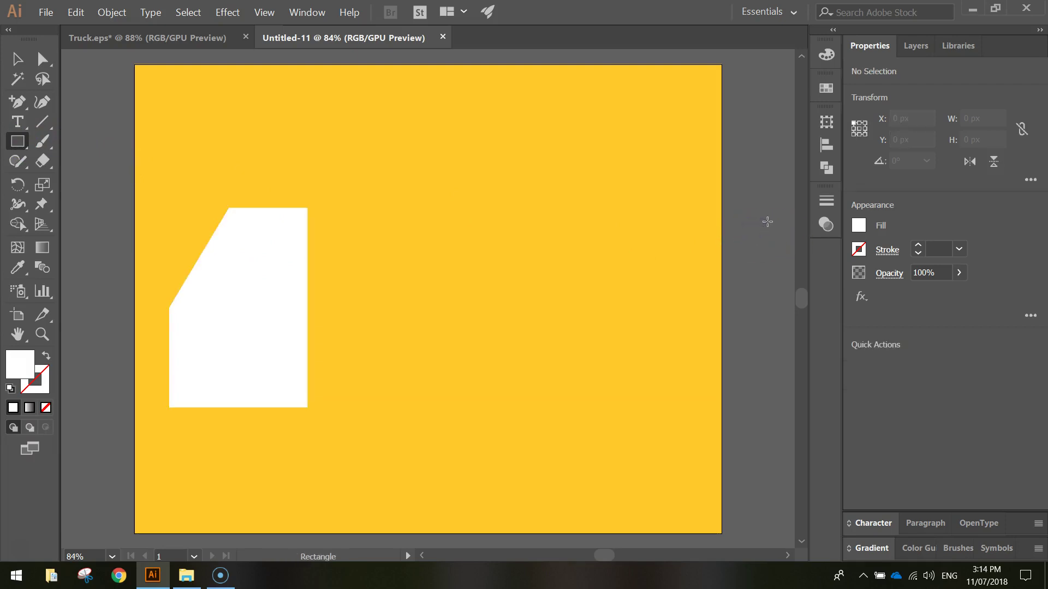
pyautogui.click(857, 225)
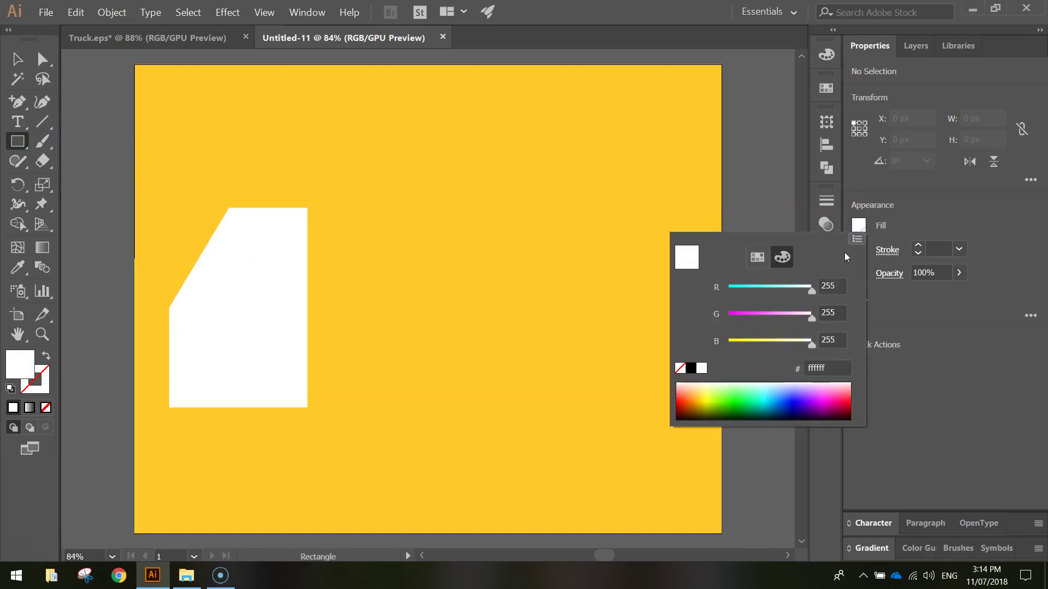
pyautogui.click(817, 349)
pyautogui.click(779, 262)
pyautogui.click(832, 368)
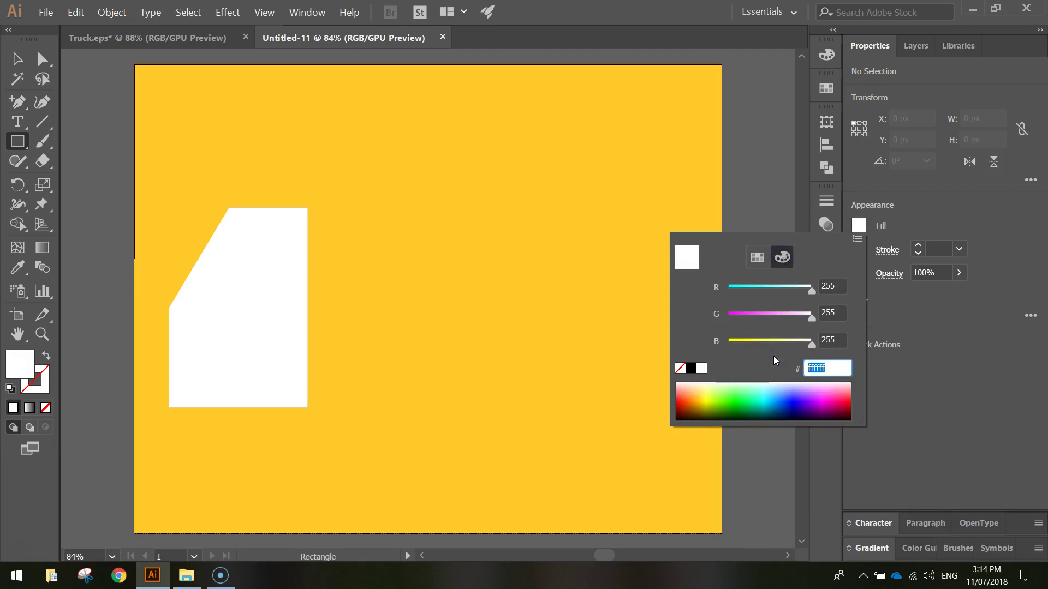
pyautogui.write('8dd2b5')
pyautogui.press('Return')
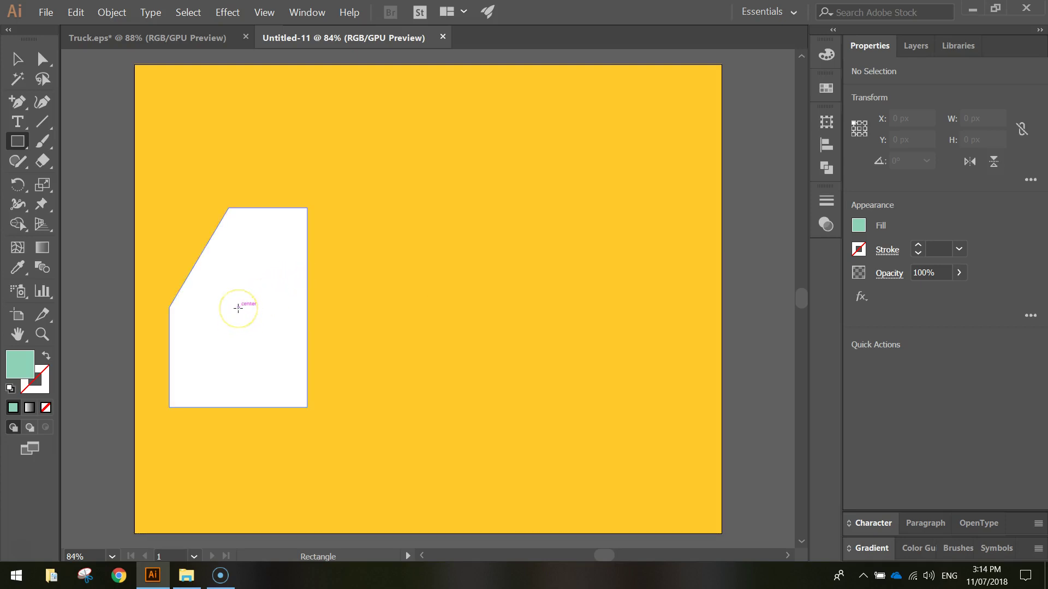
# - Draw a 272 × 193 px mint windscreen rectangle over the cab's upper half
pyautogui.moveTo(238, 308); pyautogui.dragTo(308, 308)
pyautogui.moveTo(308, 308); pyautogui.dragTo(185, 220)
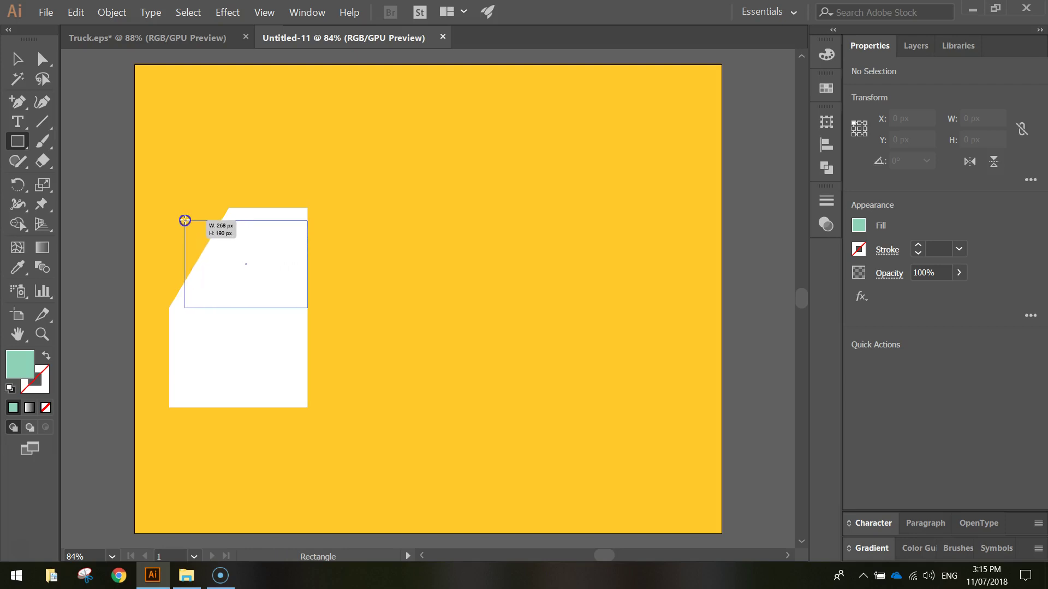
pyautogui.moveTo(185, 220); pyautogui.dragTo(182, 219)
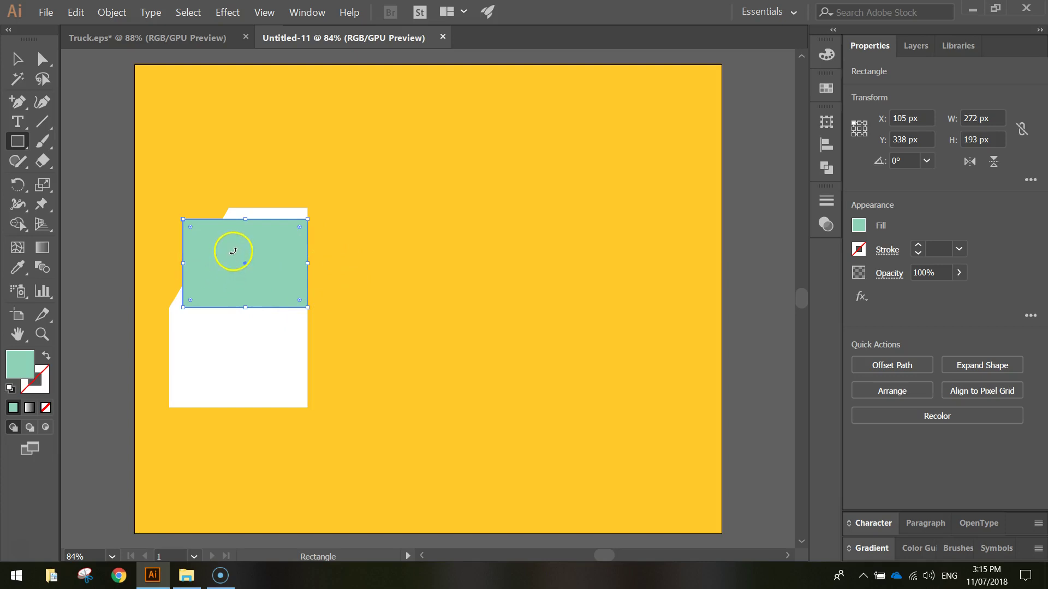
# - Shift the windscreen's top-left corner right to X 215 px so it parallels the cab's front
pyautogui.click(42, 59)
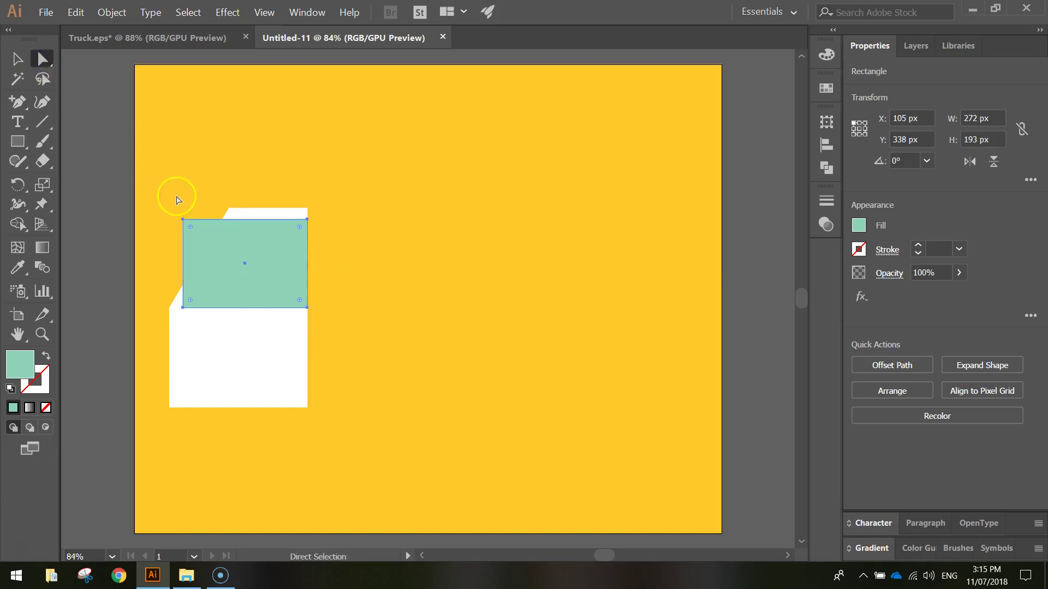
pyautogui.click(184, 220)
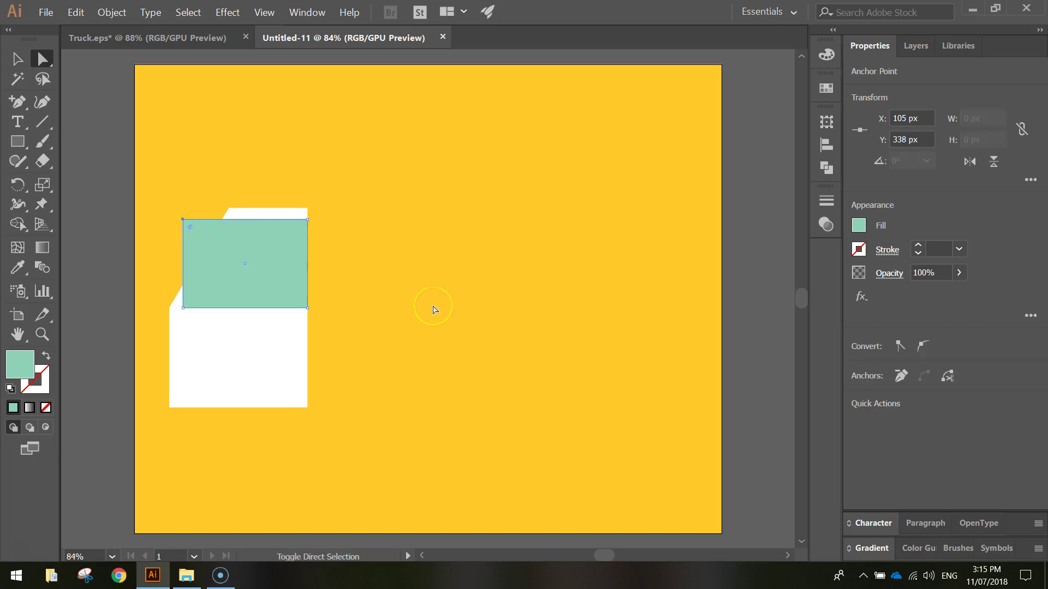
pyautogui.hotkey('shift', 'Right')
pyautogui.hotkey('shift', 'Right')
pyautogui.hotkey('shift', 'Right')
pyautogui.hotkey('shift', 'Right')
pyautogui.hotkey('shift', 'Right')
pyautogui.hotkey('shift', 'Right')
pyautogui.hotkey('shift', 'Right')
pyautogui.hotkey('shift', 'Right')
pyautogui.hotkey('shift', 'Right')
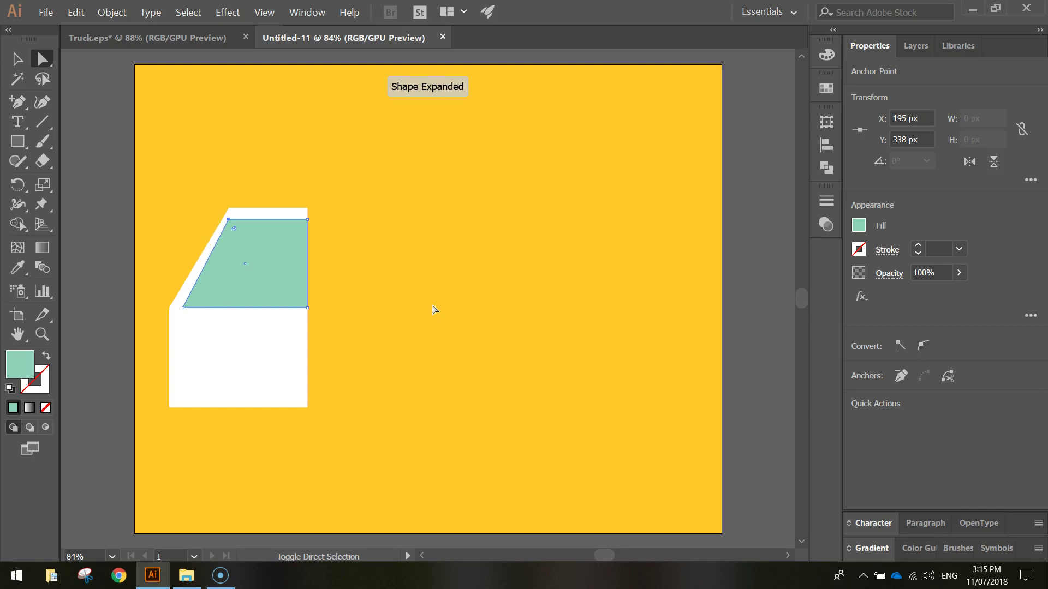
pyautogui.hotkey('shift', 'Right')
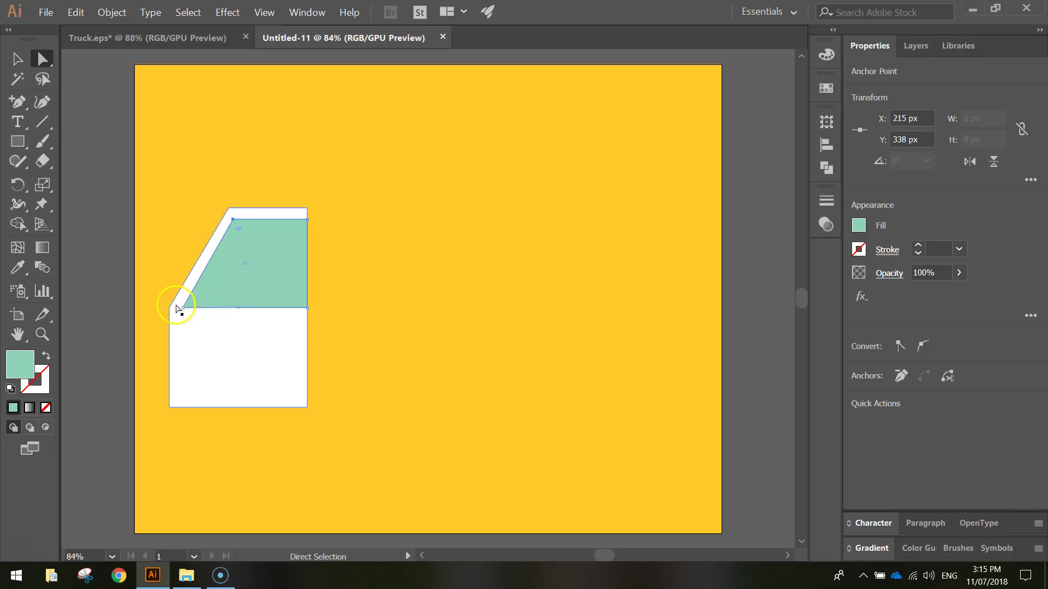
pyautogui.click(388, 249)
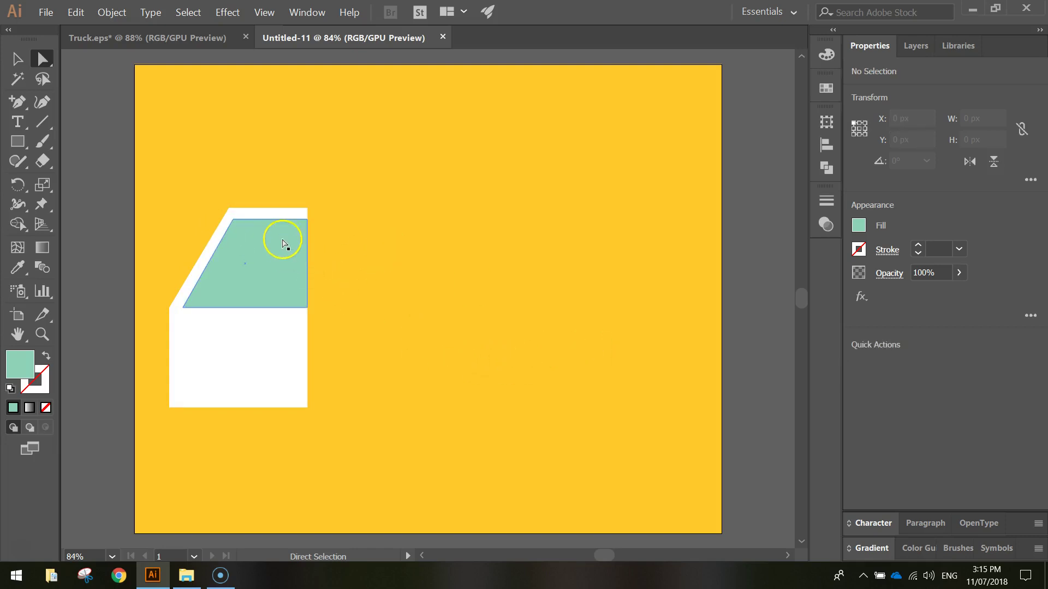
# - With the Rectangle tool, set the fill colour to pale green #ccebdd
pyautogui.click(18, 142)
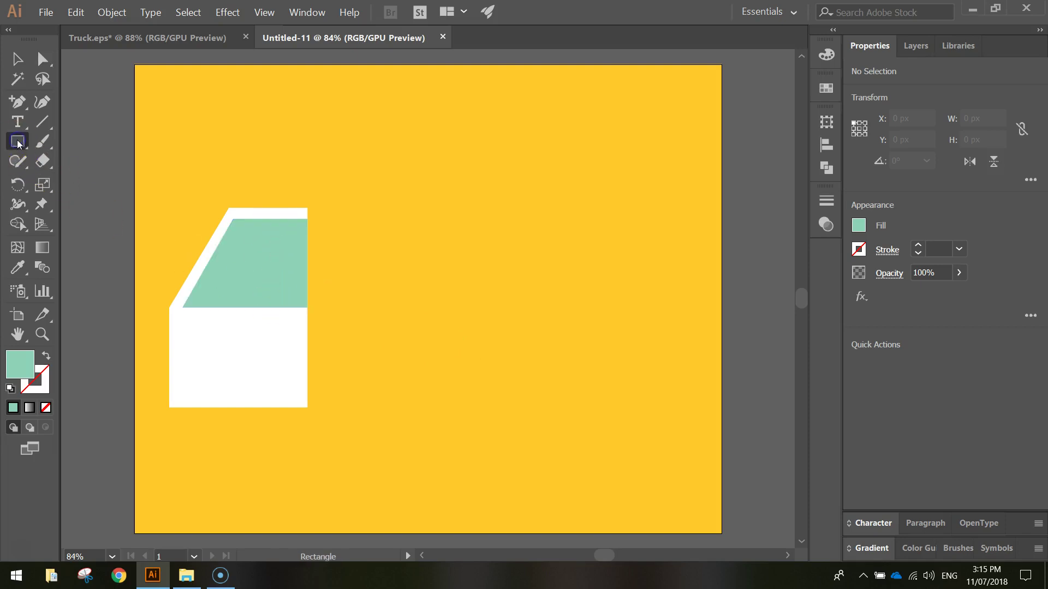
pyautogui.click(860, 225)
pyautogui.click(818, 368)
pyautogui.write('ccebdc')
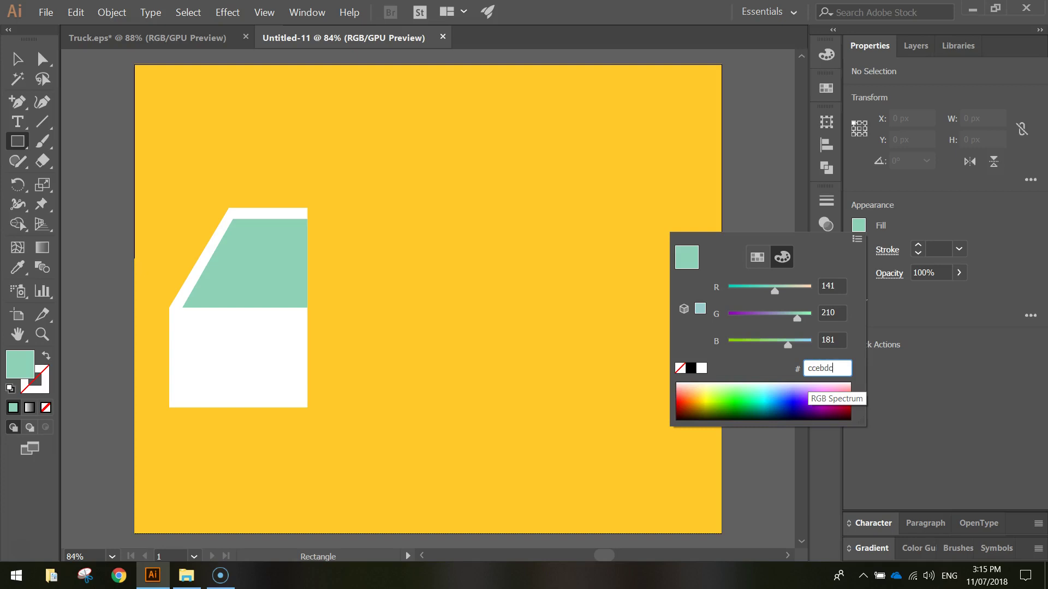
pyautogui.press('Return')
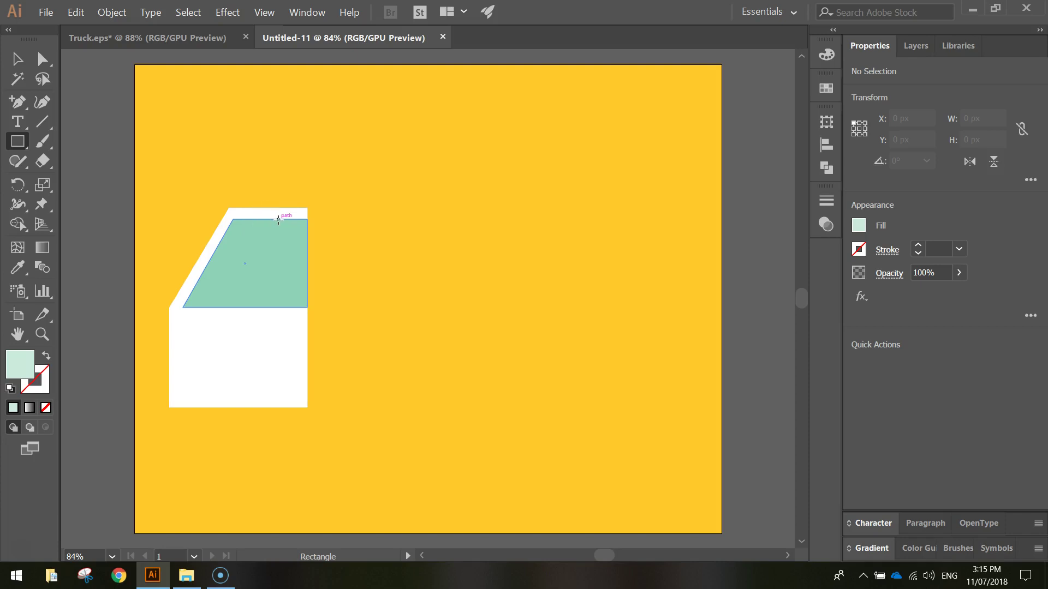
# - Draw a 42 × 193 px vertical highlight strip near the windscreen's right edge
pyautogui.moveTo(279, 219); pyautogui.dragTo(298, 308)
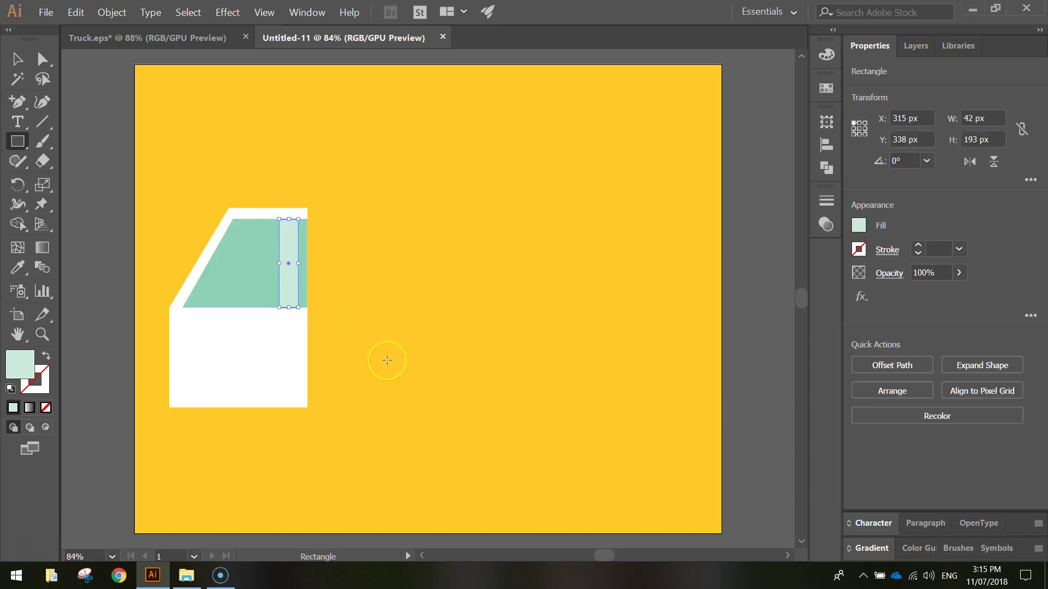
pyautogui.hotkey('shift', 'Left')
pyautogui.hotkey('shift', 'Left')
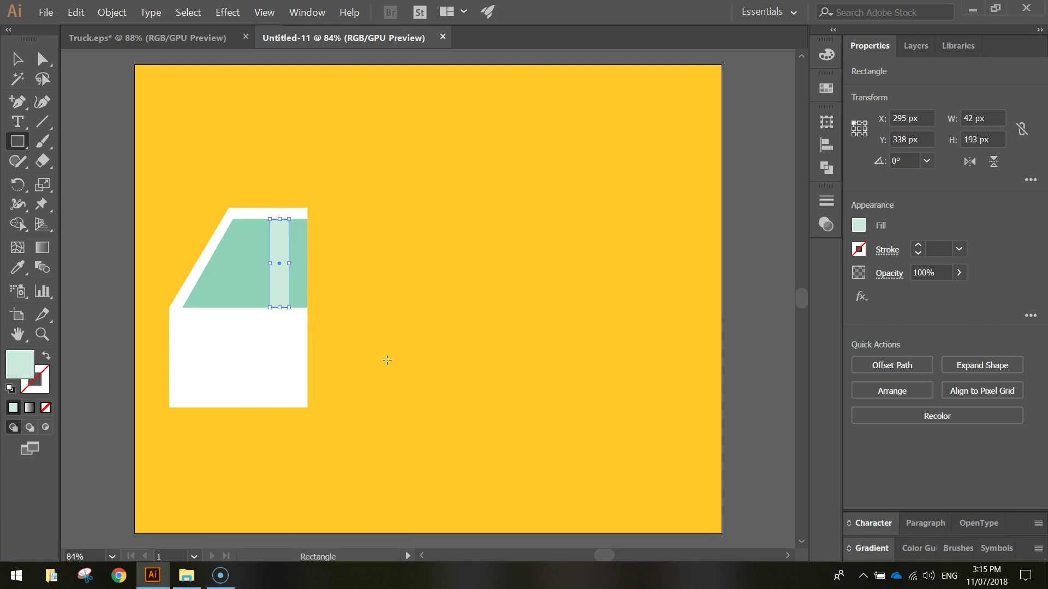
pyautogui.hotkey('shift', 'Right')
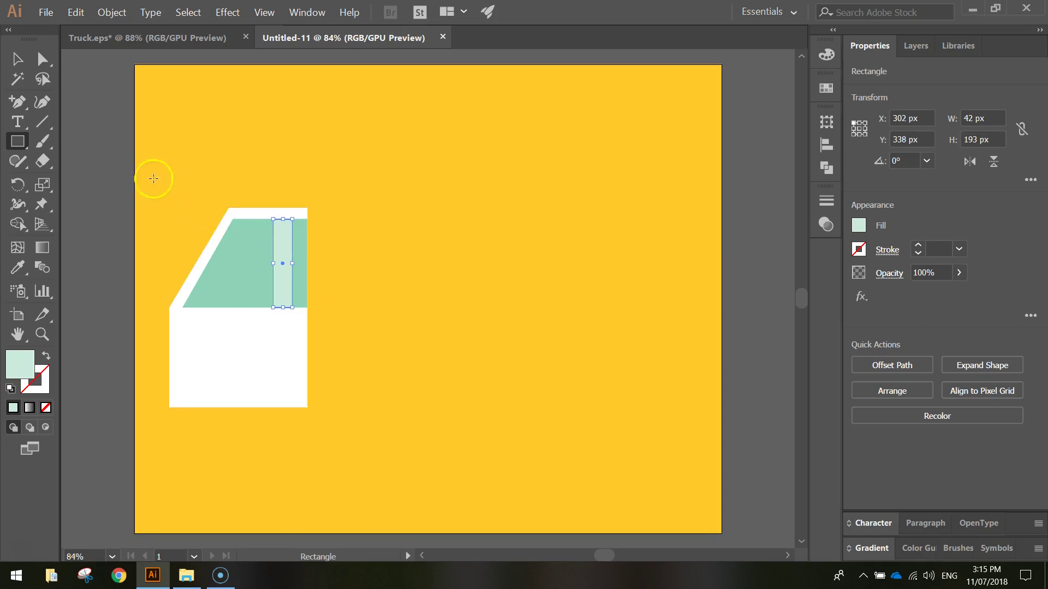
pyautogui.click(17, 58)
pyautogui.click(692, 513)
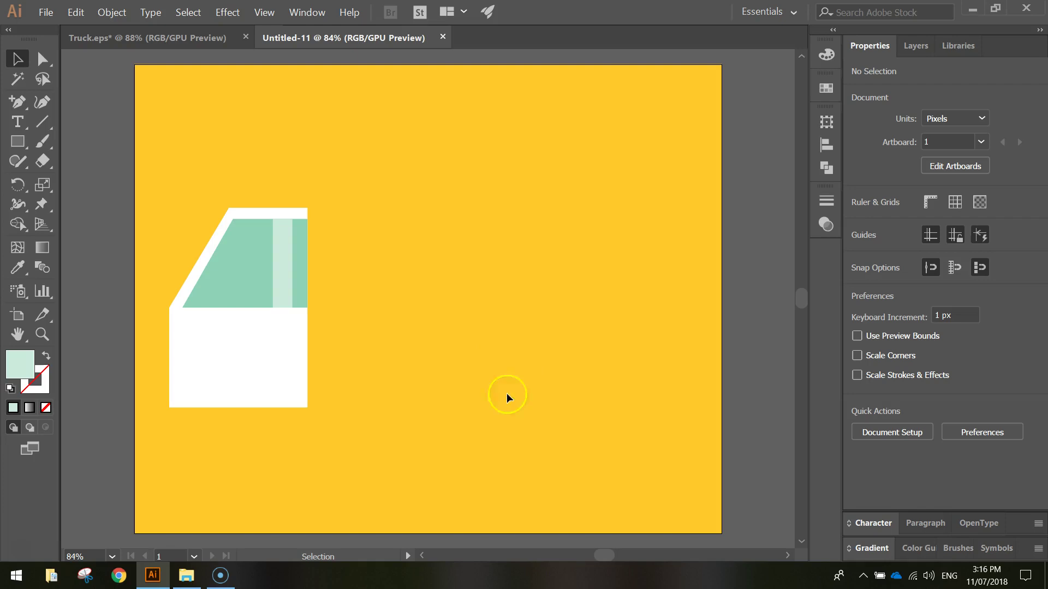
# - With the Rectangle tool, set the fill colour to dark teal #005657
pyautogui.click(18, 141)
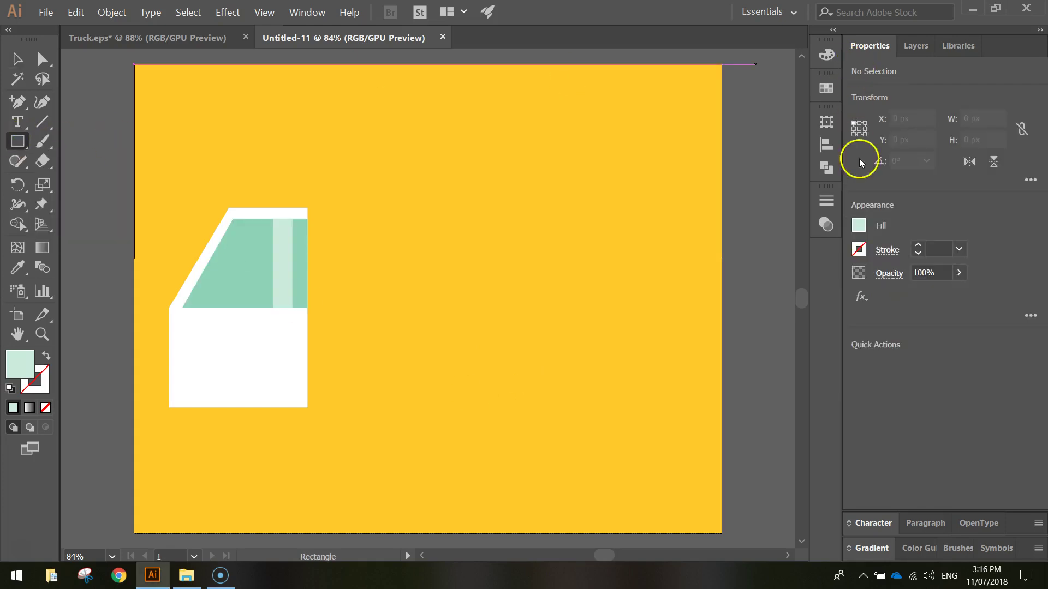
pyautogui.click(860, 226)
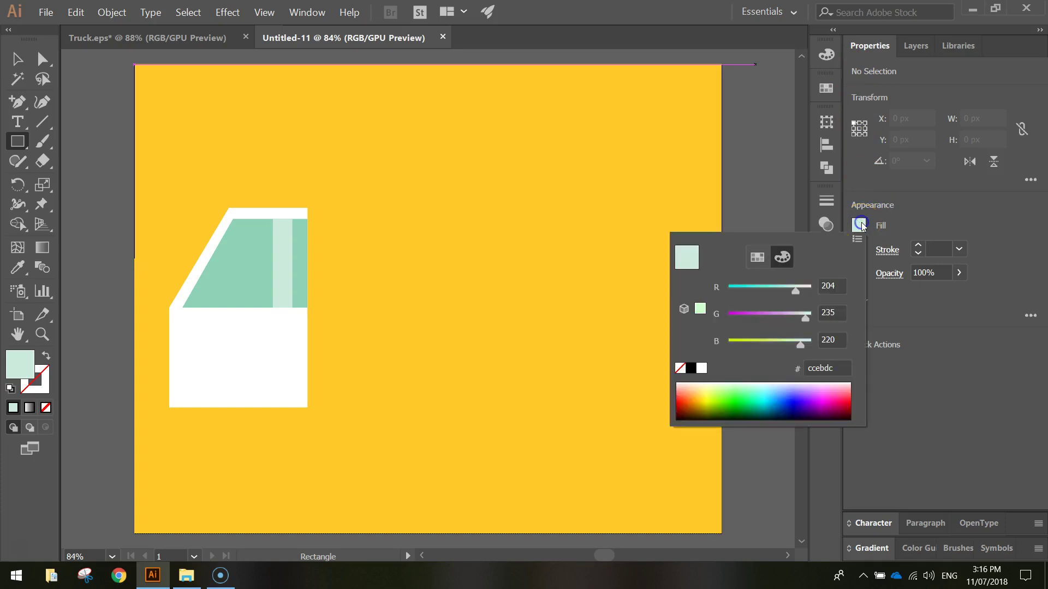
pyautogui.click(827, 369)
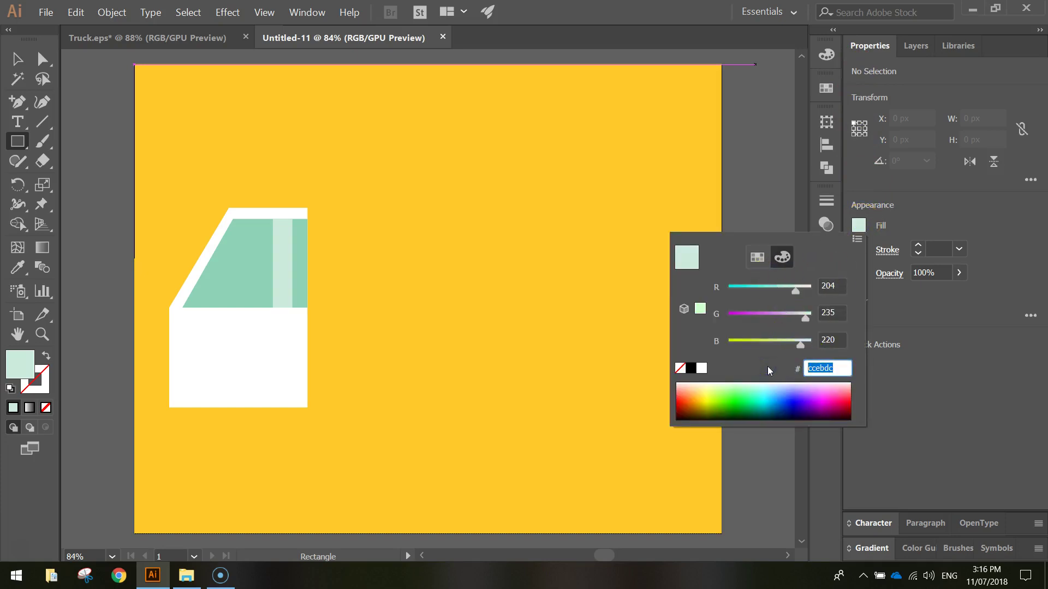
pyautogui.write('005657')
pyautogui.press('Return')
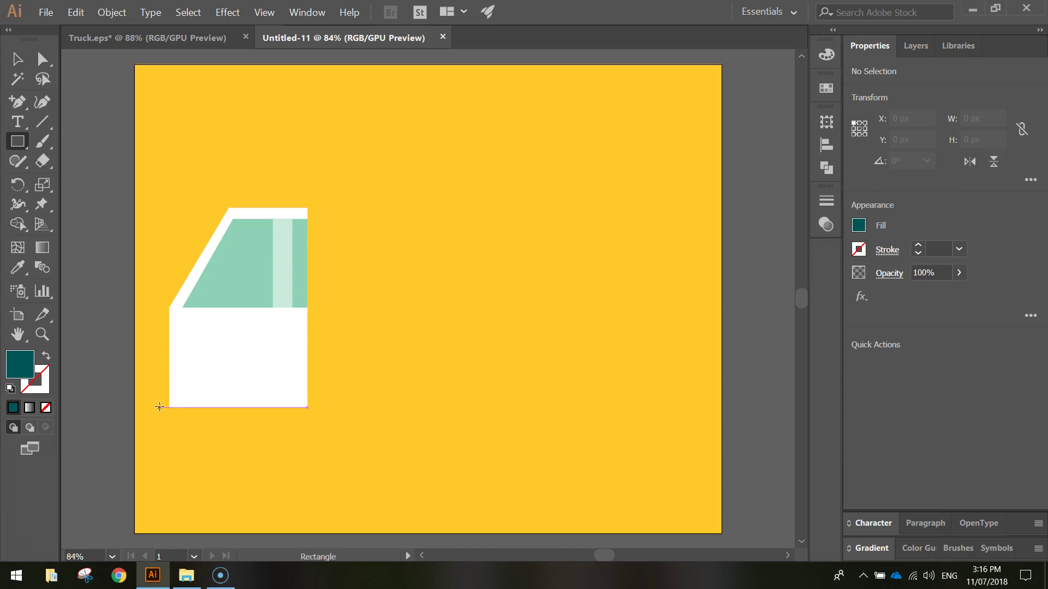
# - Draw a 1196 × 23 px teal chassis bar along the cab's base across the artboard
pyautogui.moveTo(159, 407); pyautogui.dragTo(708, 419)
pyautogui.click(17, 58)
pyautogui.click(75, 91)
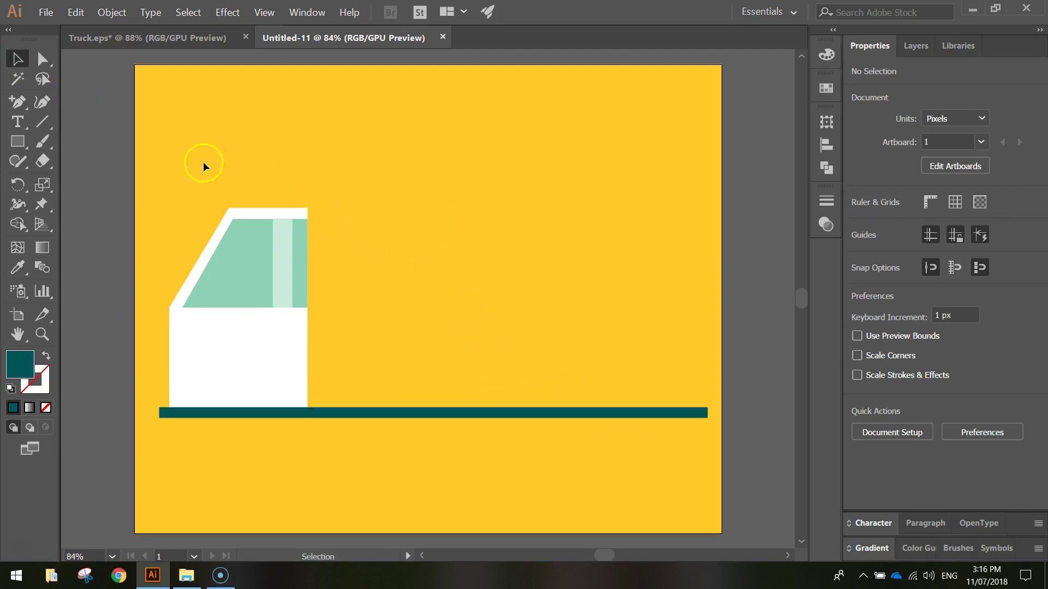
# - Draw a large f30541 red rectangle from the cab's top-right corner down to the chassis
pyautogui.click(20, 143)
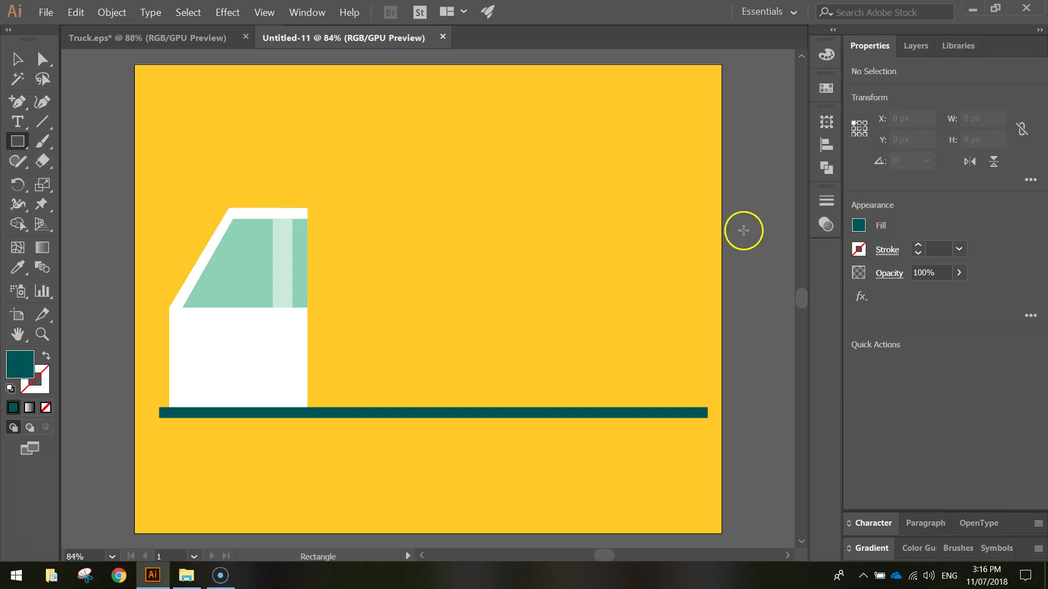
pyautogui.click(859, 226)
pyautogui.click(839, 364)
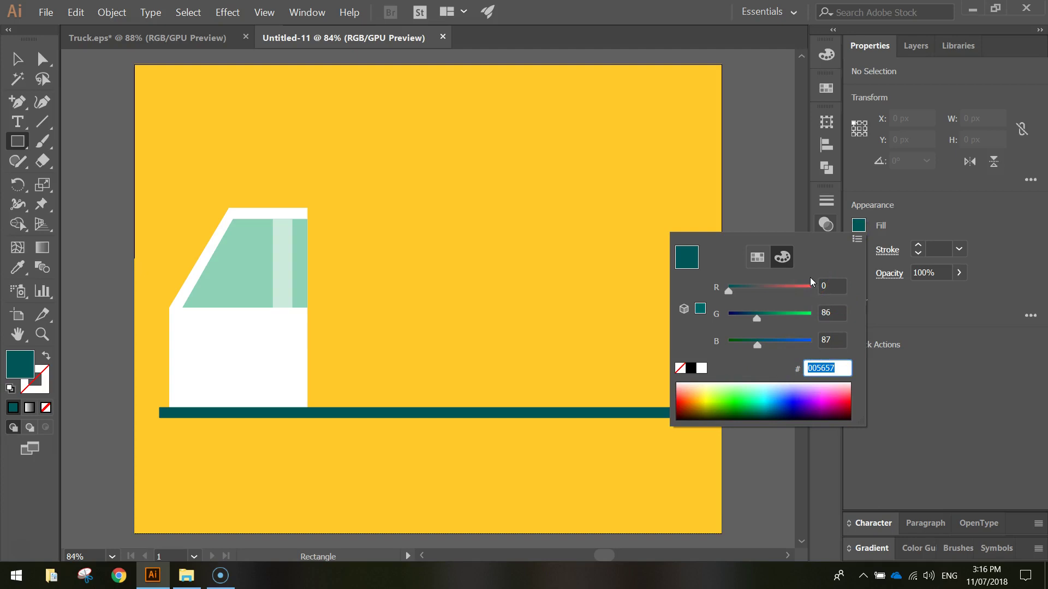
pyautogui.write('f30541')
pyautogui.press('Return')
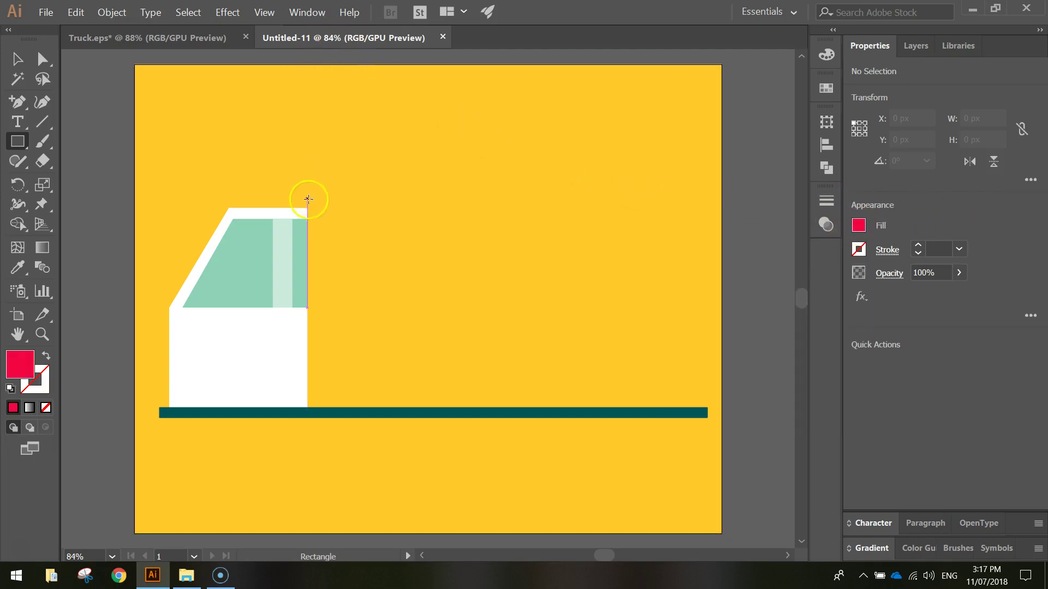
pyautogui.moveTo(309, 208); pyautogui.dragTo(701, 408)
# - Narrow the red tipper slightly from its right side to about 850 × 435 px
pyautogui.click(17, 58)
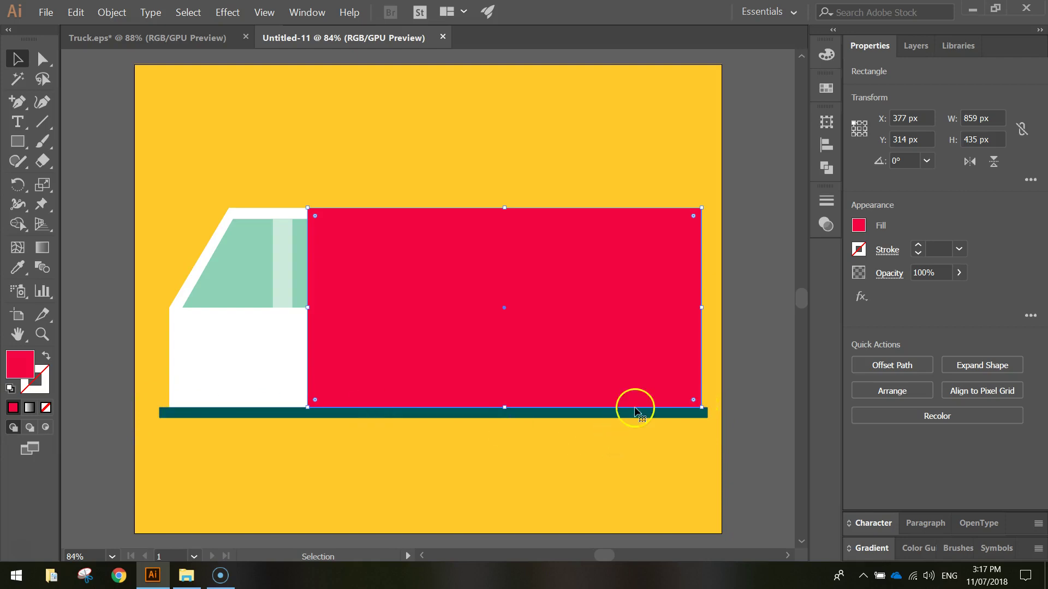
pyautogui.moveTo(701, 307); pyautogui.dragTo(697, 309)
pyautogui.click(718, 173)
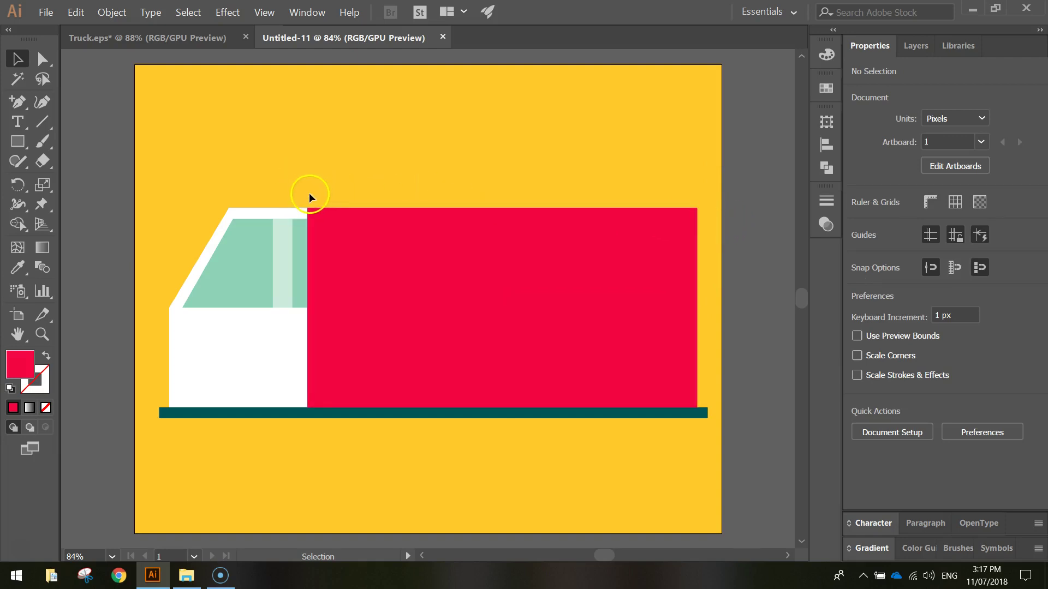
# - Draw a small red rectangle above the cab's top corner at the tipper's front
pyautogui.keyDown('alt'); pyautogui.scroll(3, 309, 181); pyautogui.keyUp('alt')
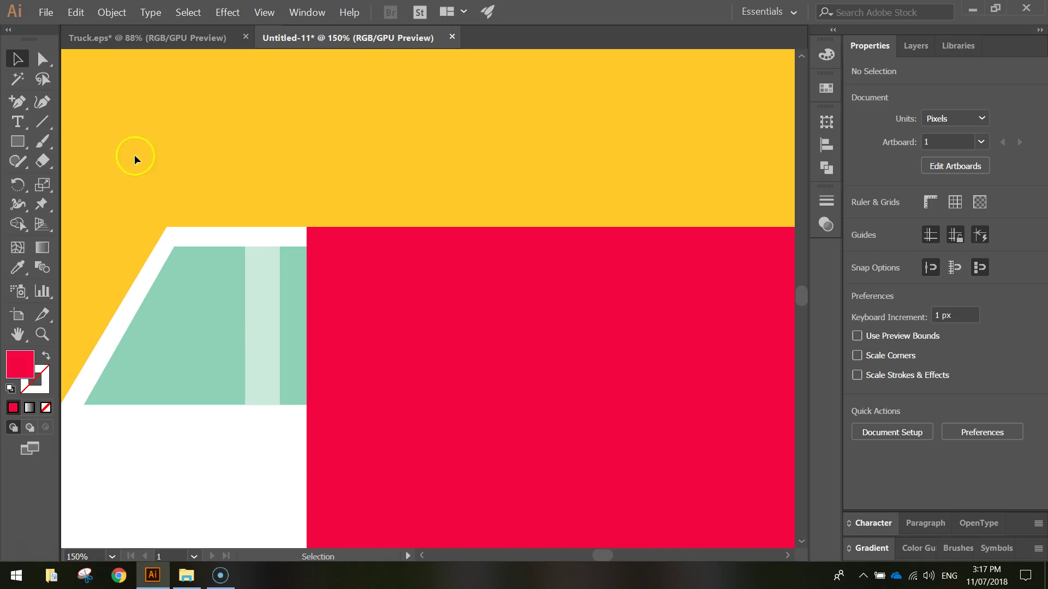
pyautogui.click(17, 142)
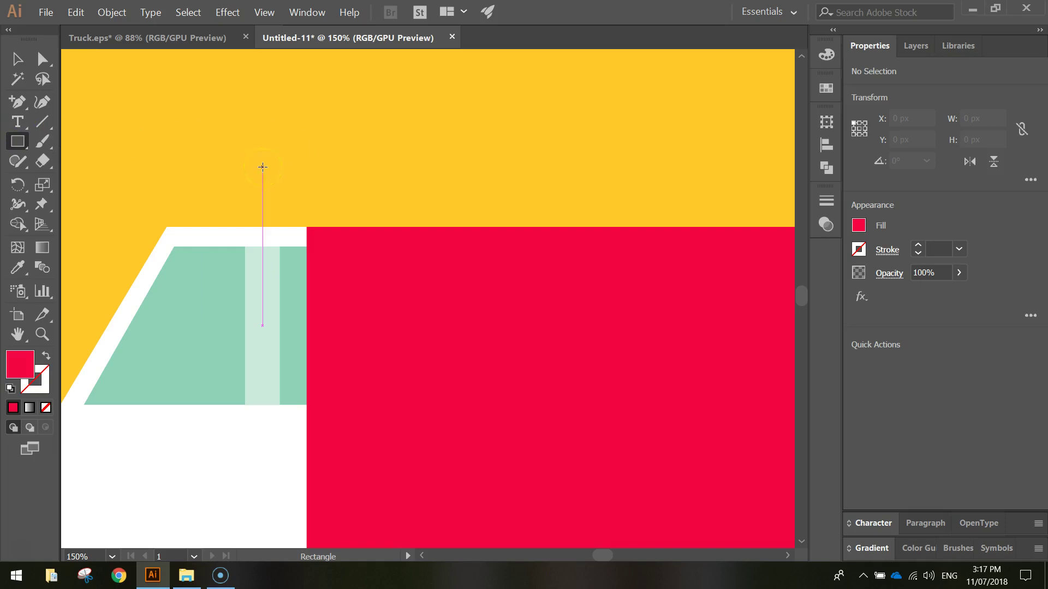
pyautogui.moveTo(263, 179)
pyautogui.mouseDown()
pyautogui.moveTo(377, 222)
pyautogui.moveTo(349, 227)
pyautogui.mouseUp()
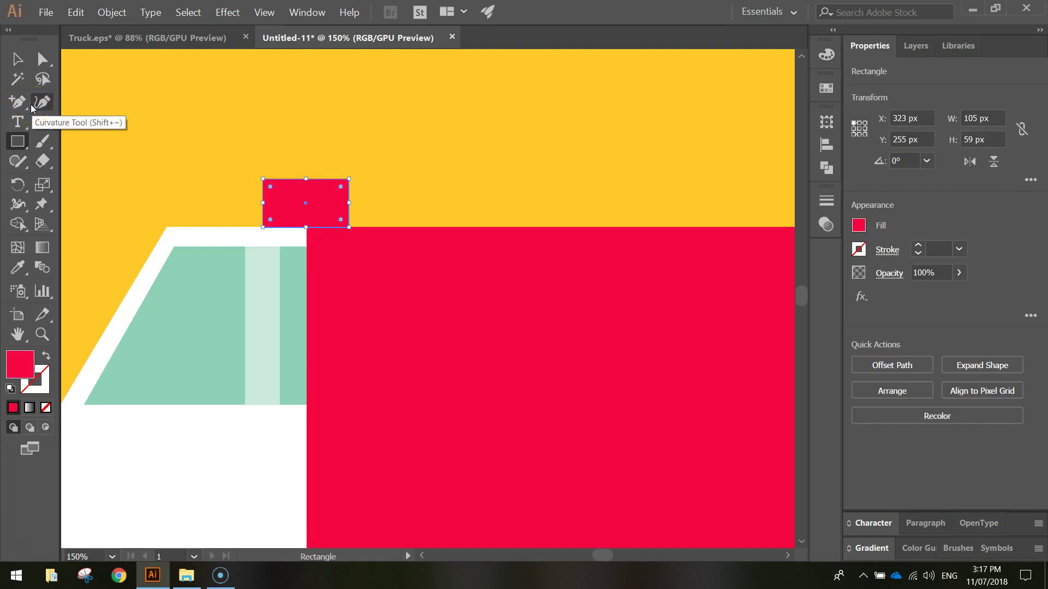
# - Add an anchor on the small rectangle's left edge and raise its bottom-left corner 30 px to slant it
pyautogui.click(42, 59)
pyautogui.moveTo(18, 102); pyautogui.dragTo(124, 130)
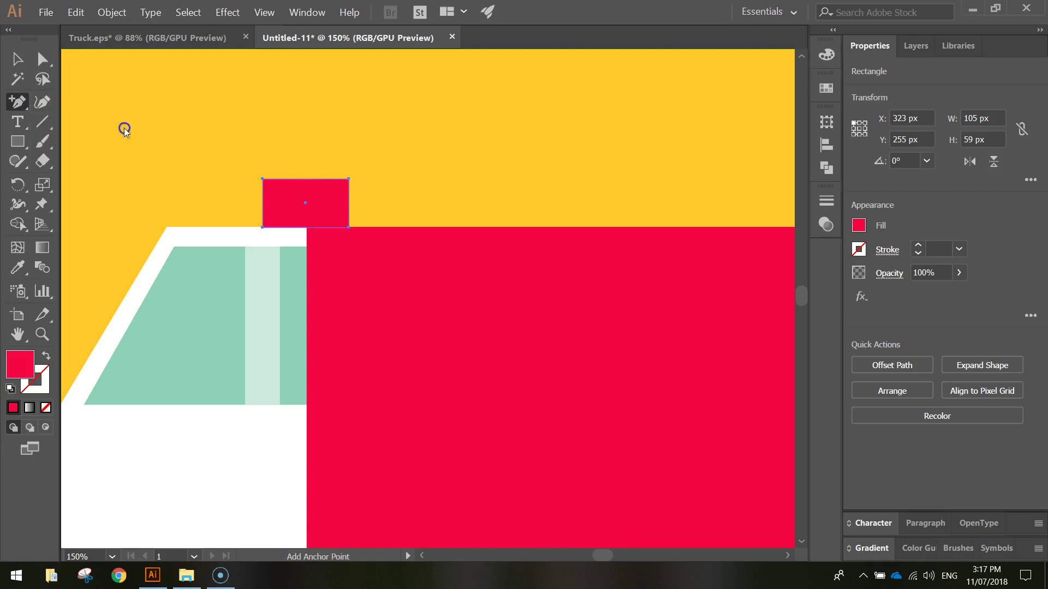
pyautogui.click(263, 204)
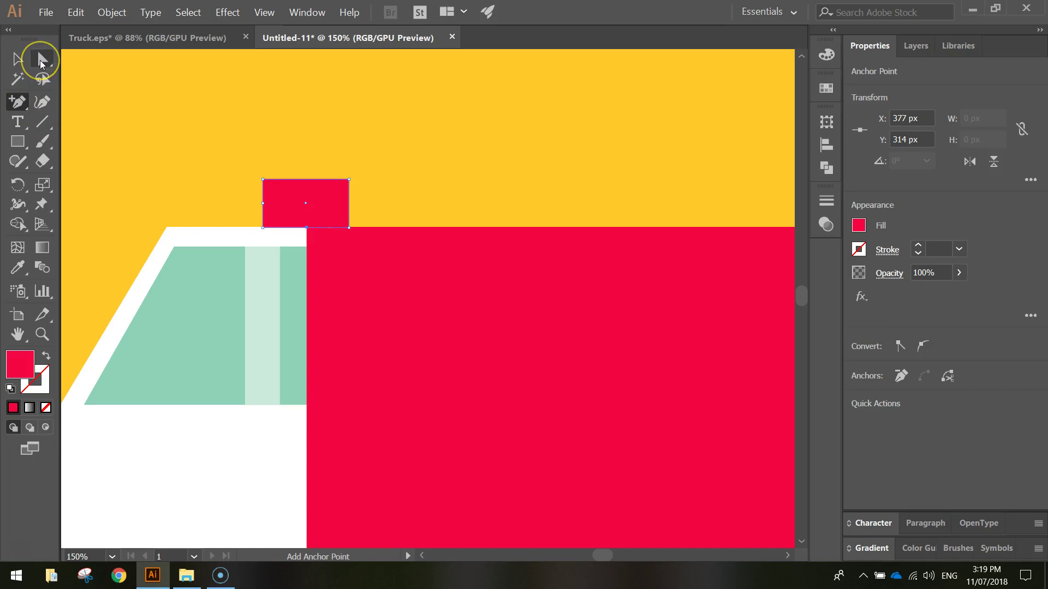
pyautogui.click(41, 62)
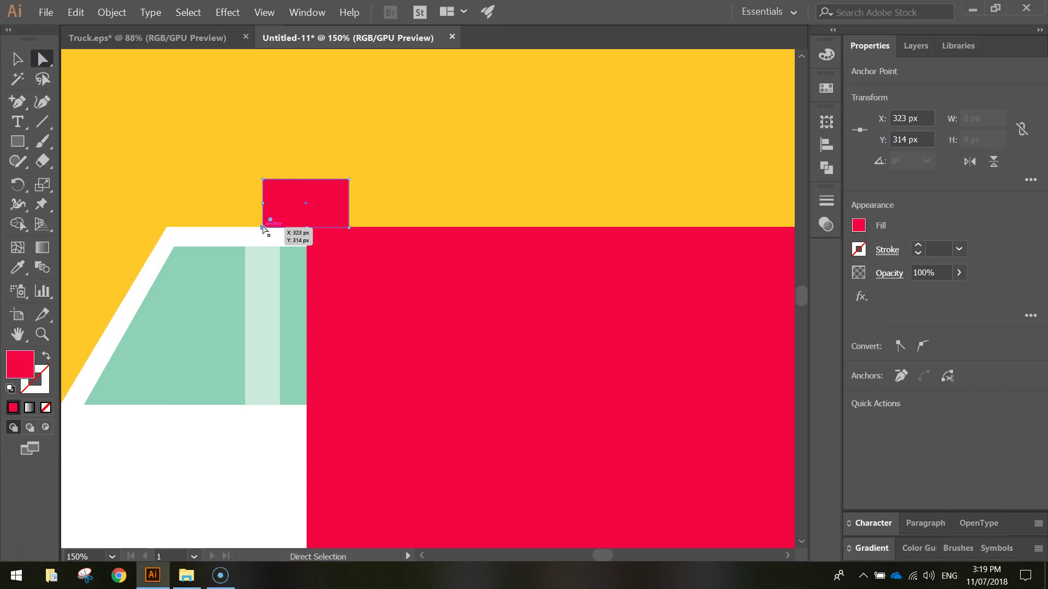
pyautogui.moveTo(263, 228); pyautogui.dragTo(260, 201)
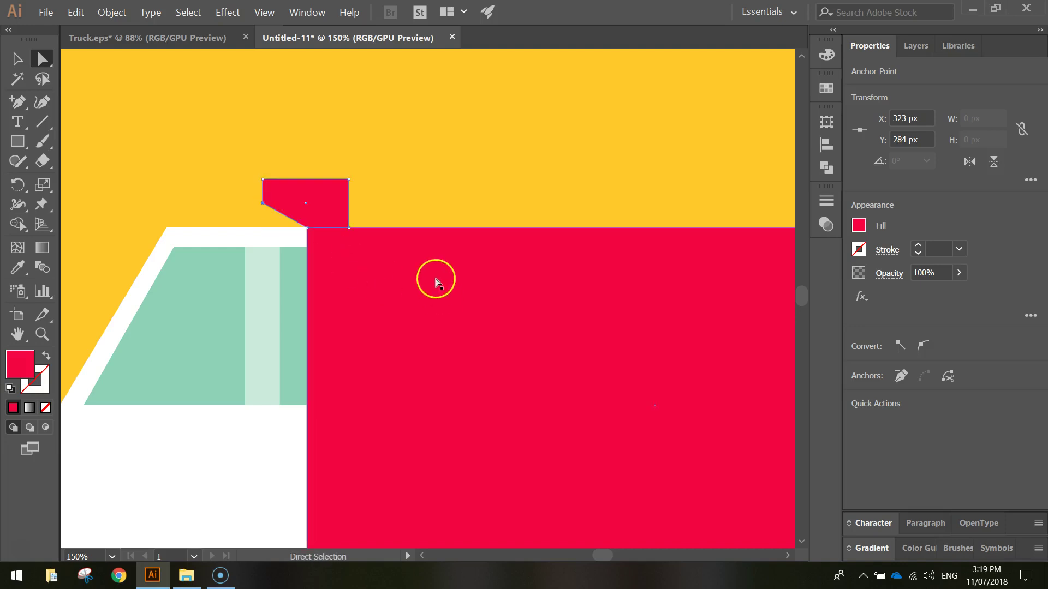
pyautogui.click(428, 202)
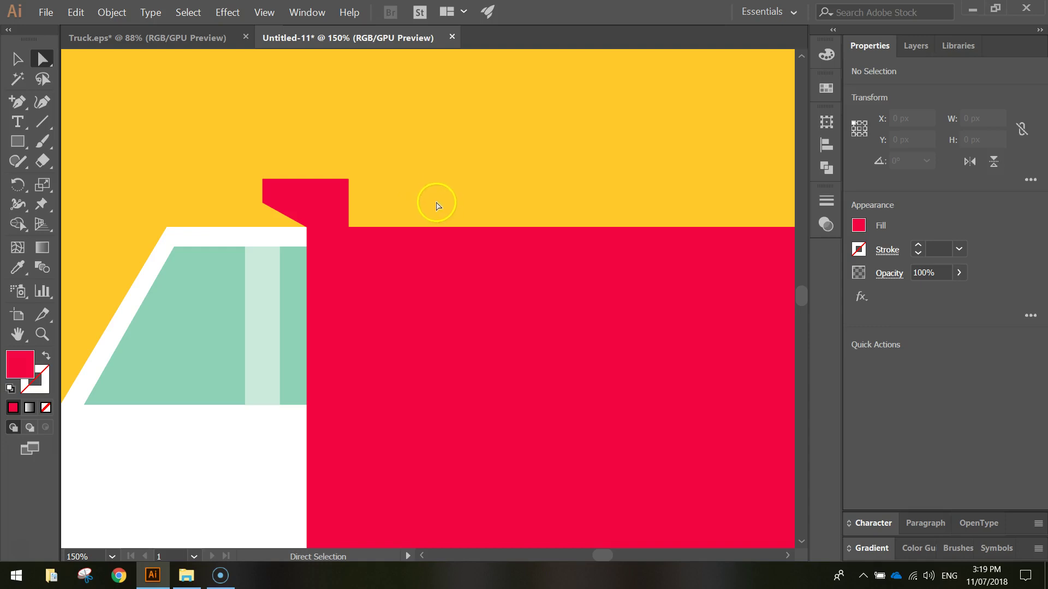
pyautogui.hotkey('ctrl', '0')
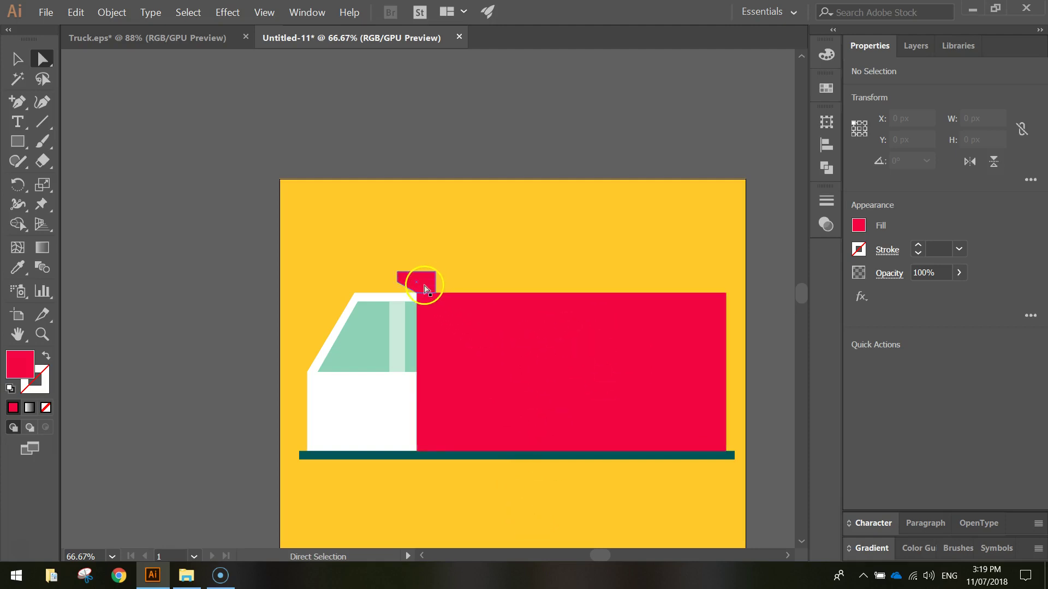
# - Select the small red lip and the big tipper and unite them with the Shape Builder
pyautogui.click(18, 58)
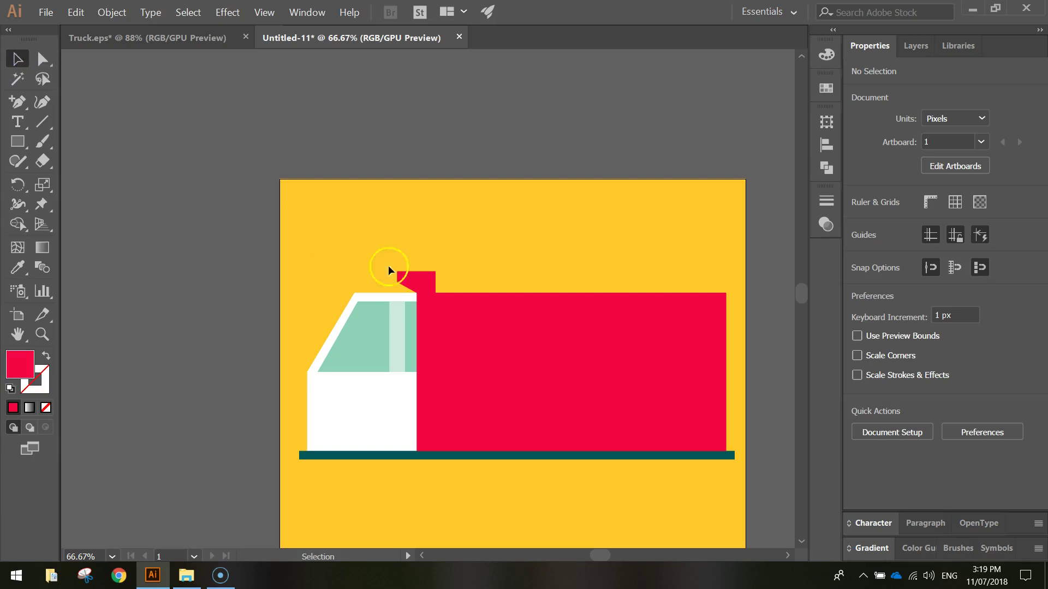
pyautogui.click(411, 281)
pyautogui.keyDown('shift'); pyautogui.click(559, 338); pyautogui.keyUp('shift')
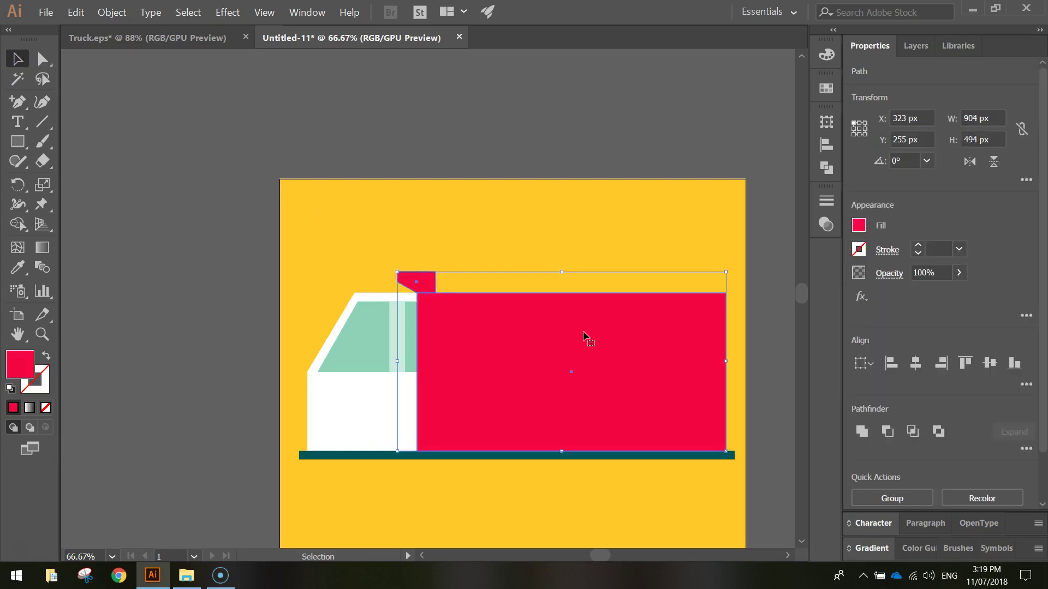
pyautogui.click(21, 225)
pyautogui.click(88, 225)
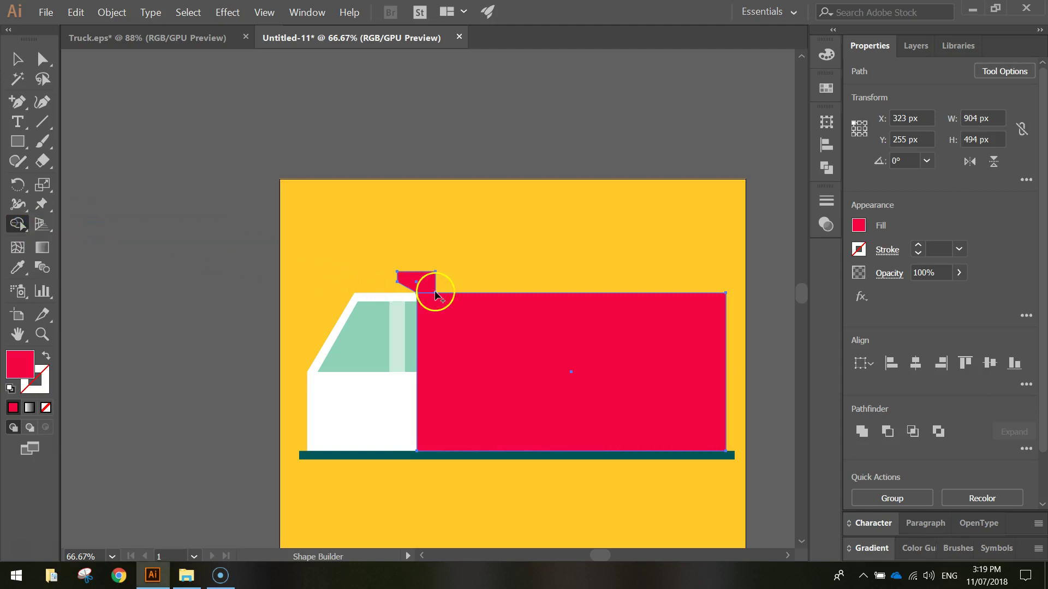
pyautogui.moveTo(429, 293); pyautogui.dragTo(438, 321)
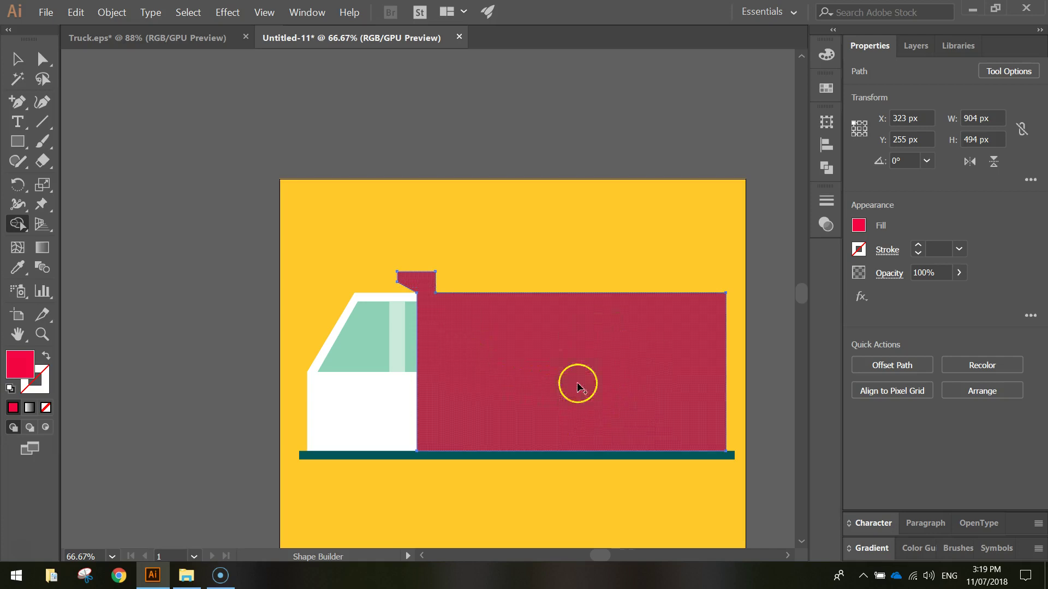
pyautogui.click(17, 58)
pyautogui.click(149, 98)
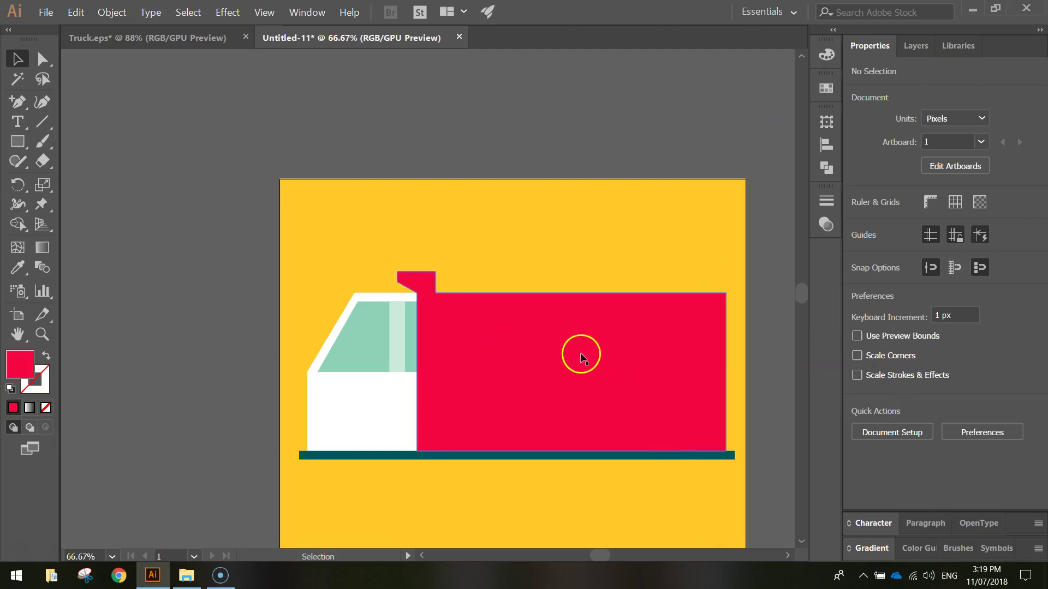
# - Draw a tall c60033 darker red panel on the tipper's front section
pyautogui.click(19, 142)
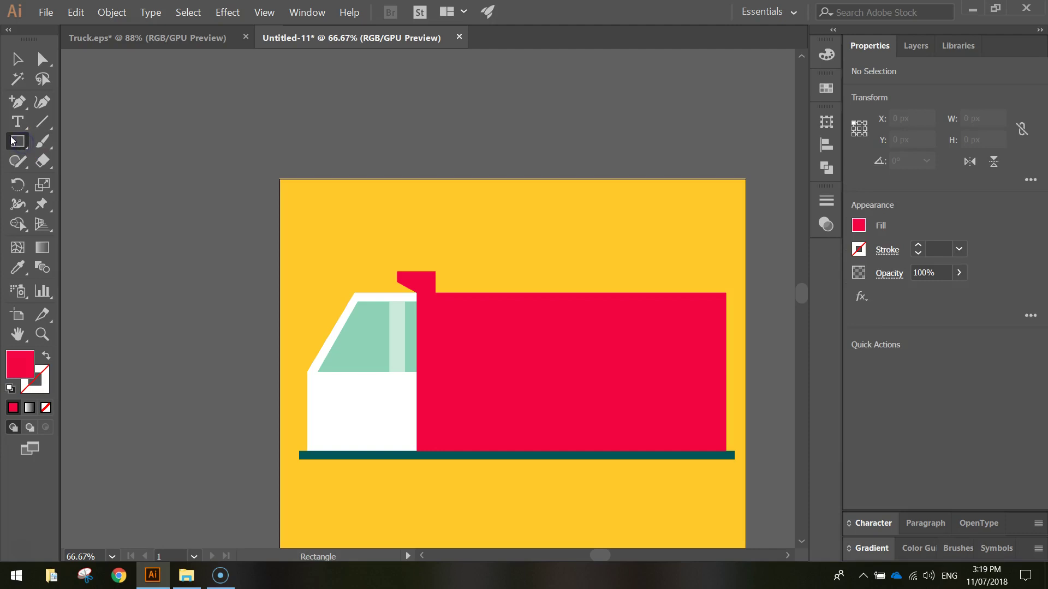
pyautogui.click(858, 225)
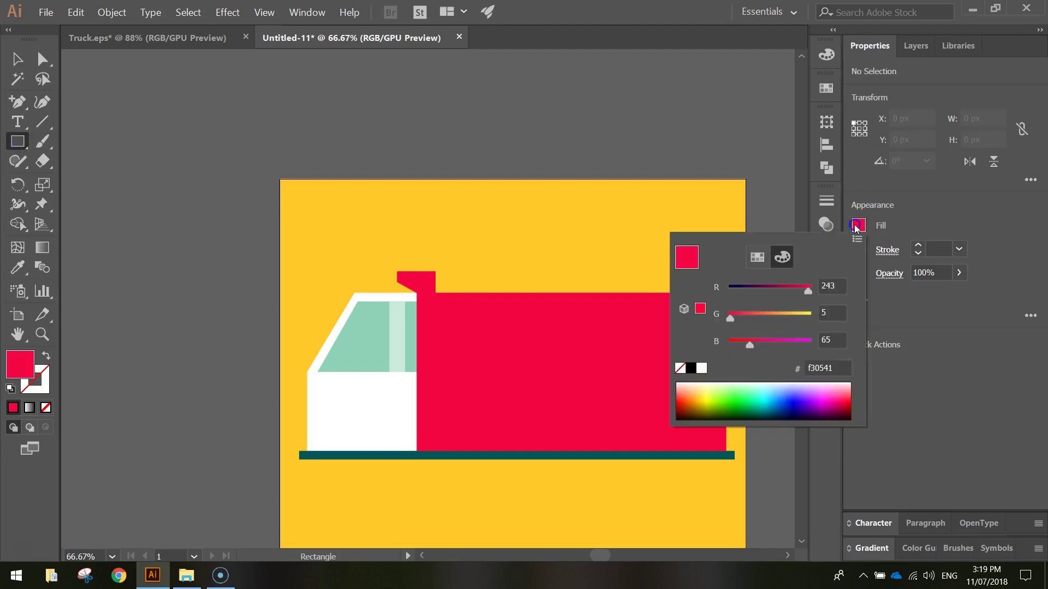
pyautogui.click(833, 365)
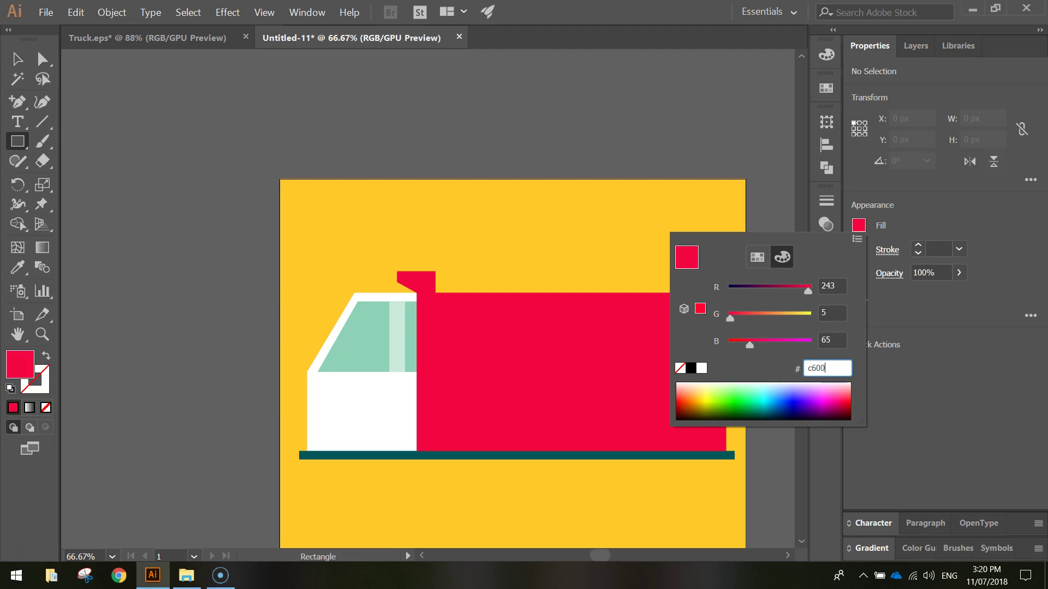
pyautogui.press('Return')
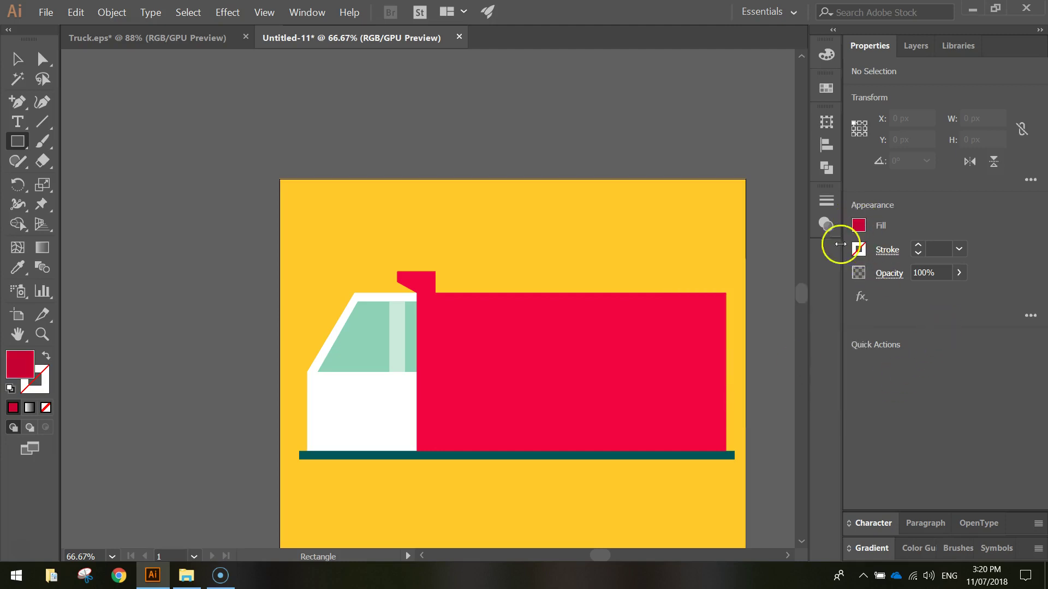
pyautogui.scroll(1, 615, 382)
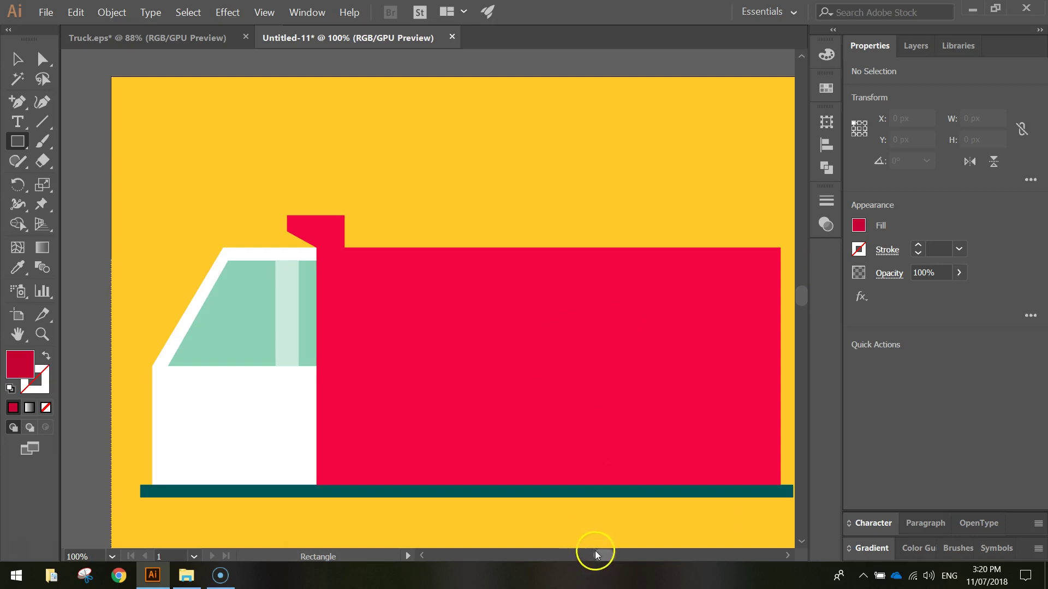
pyautogui.moveTo(596, 551); pyautogui.dragTo(601, 552)
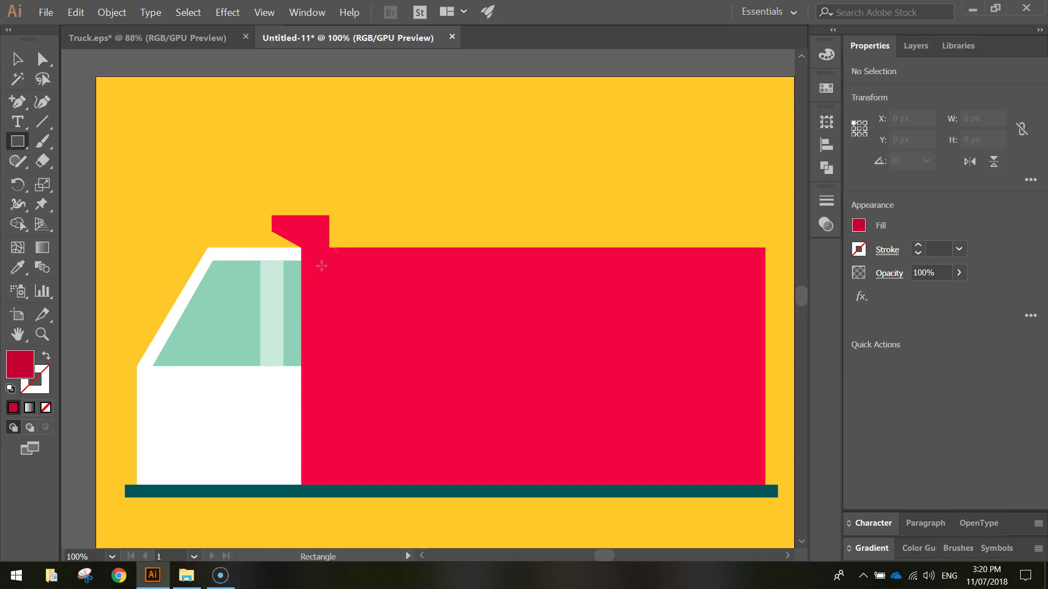
pyautogui.moveTo(323, 262); pyautogui.dragTo(399, 470)
# - Nudge the 143 × 383 px dark panel left so it sits inside the tipper's left end
pyautogui.click(17, 58)
pyautogui.click(387, 155)
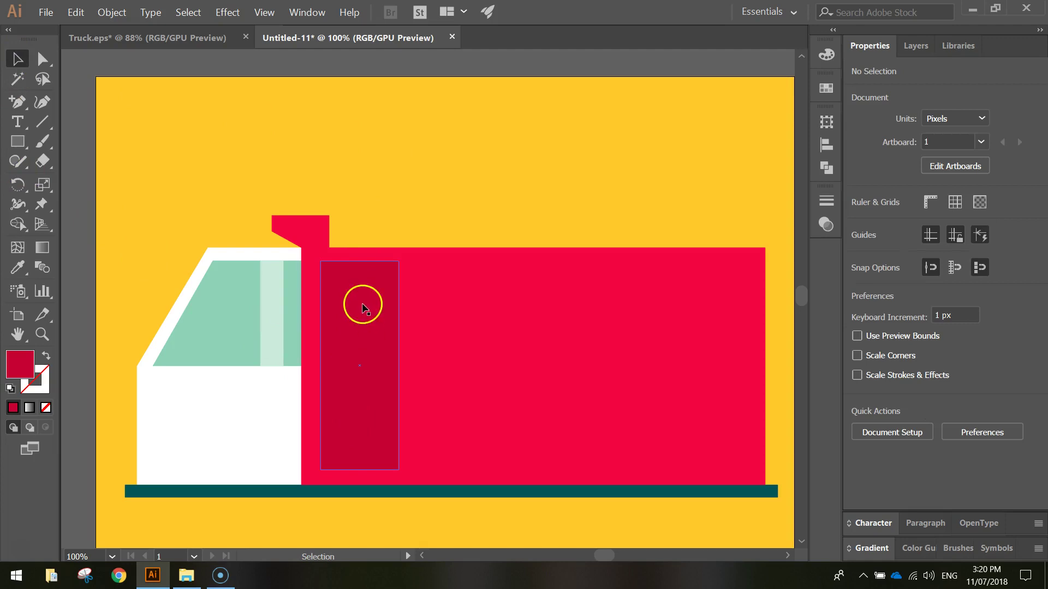
pyautogui.moveTo(362, 300); pyautogui.dragTo(372, 290)
pyautogui.moveTo(372, 304); pyautogui.dragTo(364, 314)
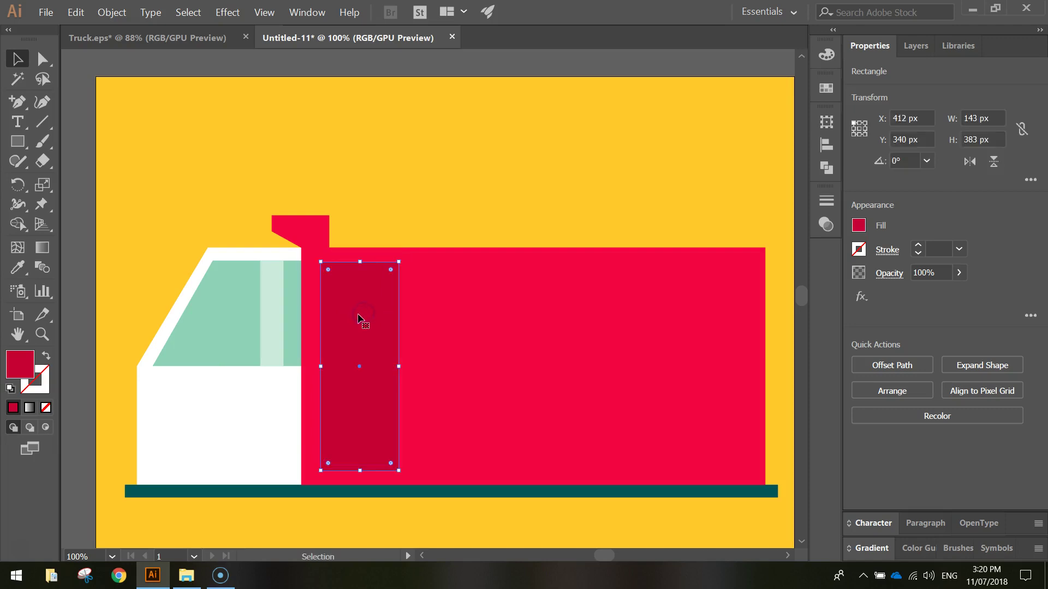
pyautogui.click(432, 219)
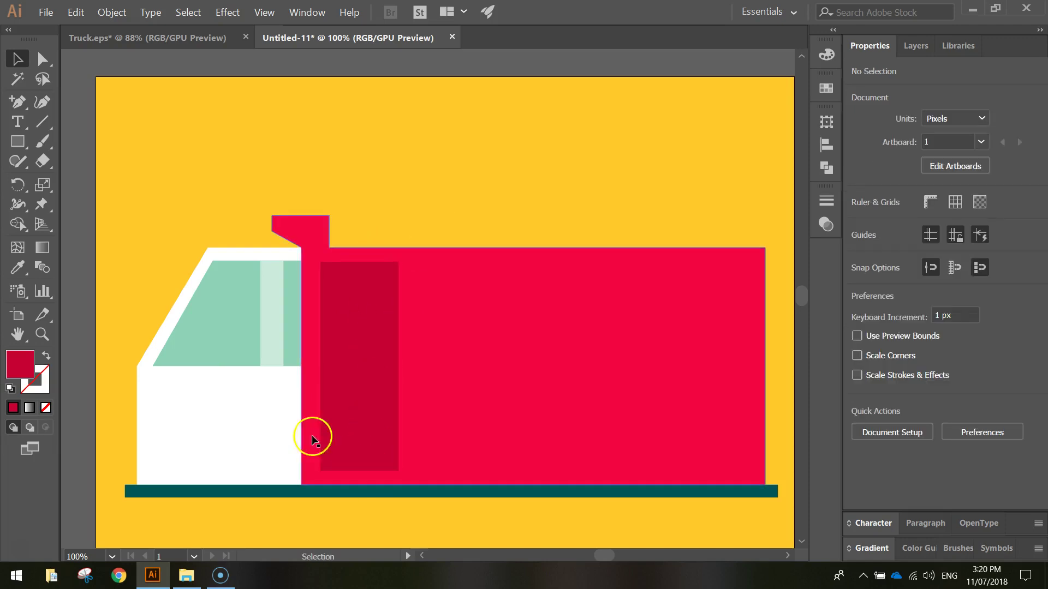
pyautogui.moveTo(371, 399); pyautogui.dragTo(366, 398)
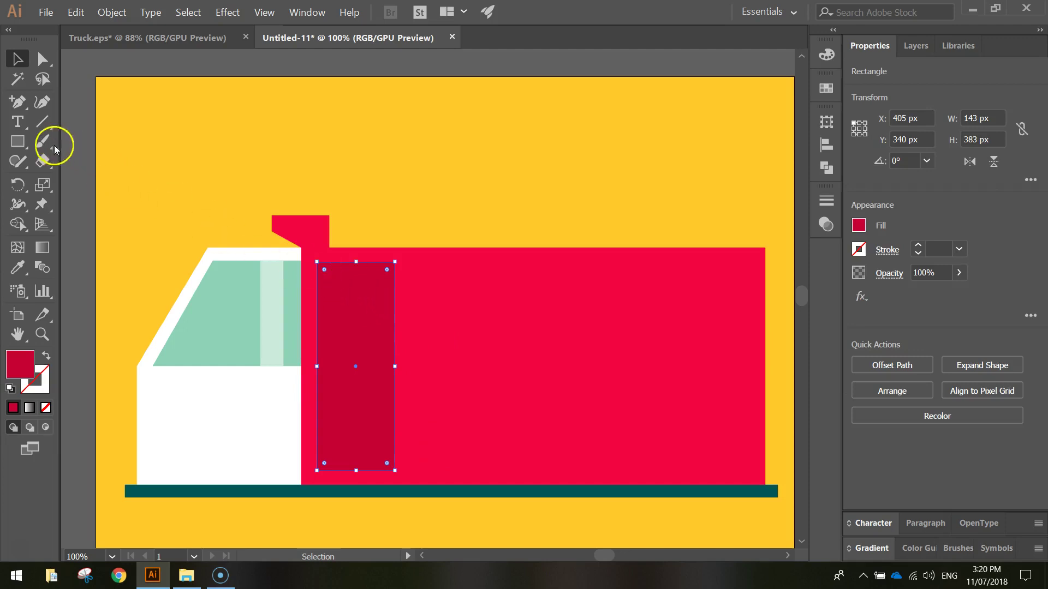
# - Draw a thin black 143 × 19 px strip across the top of the dark panel
pyautogui.click(16, 140)
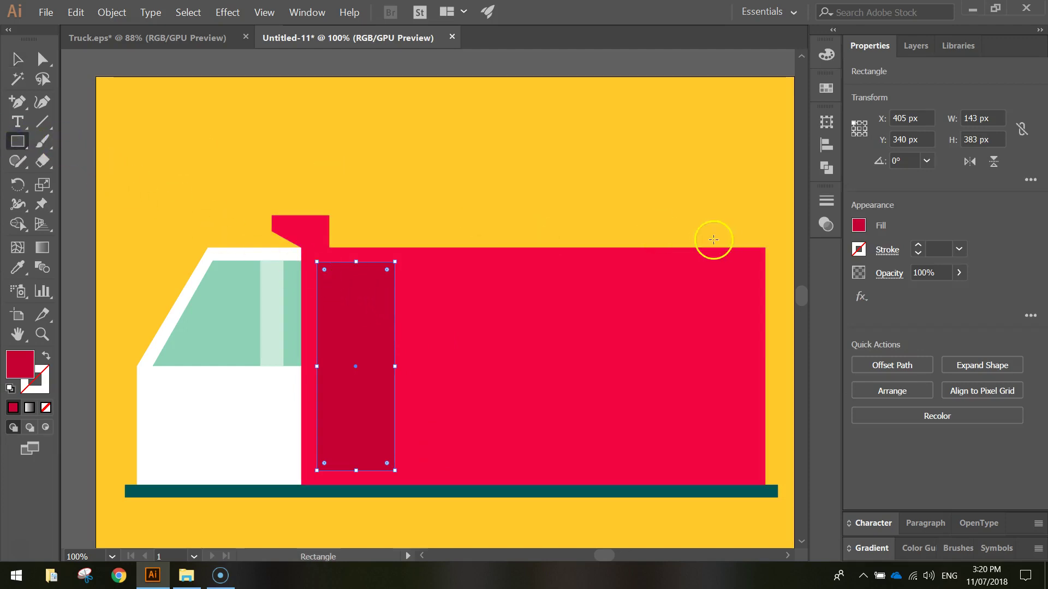
pyautogui.click(722, 211)
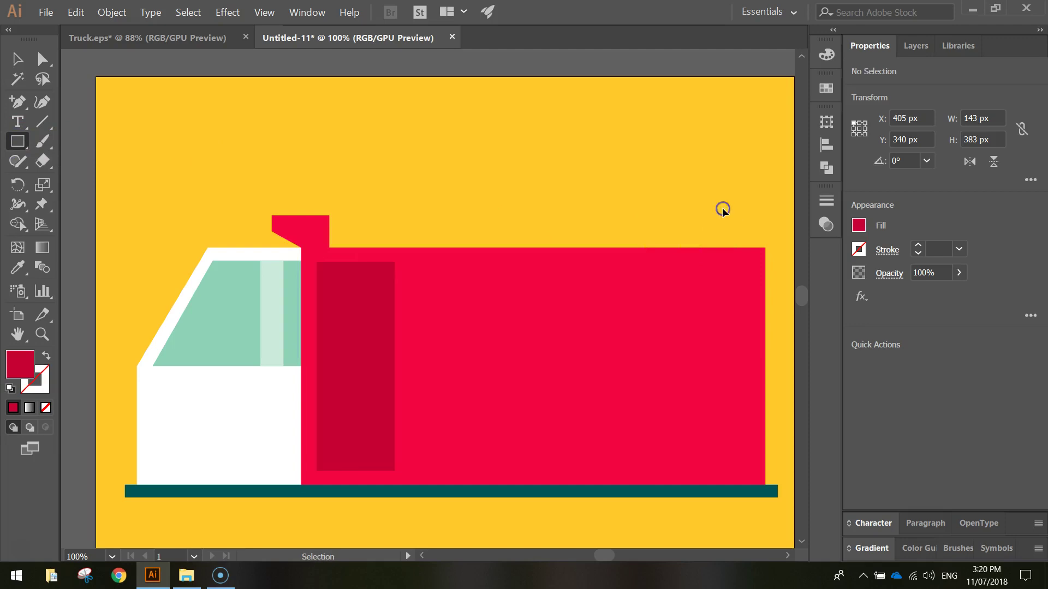
pyautogui.click(858, 225)
pyautogui.click(691, 368)
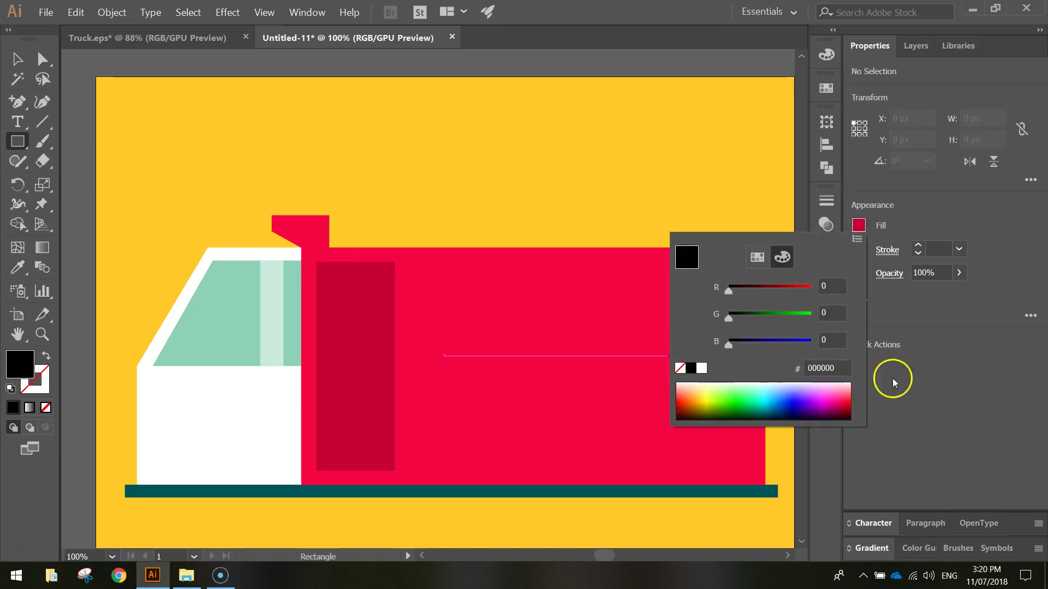
pyautogui.scroll(3, 323, 257)
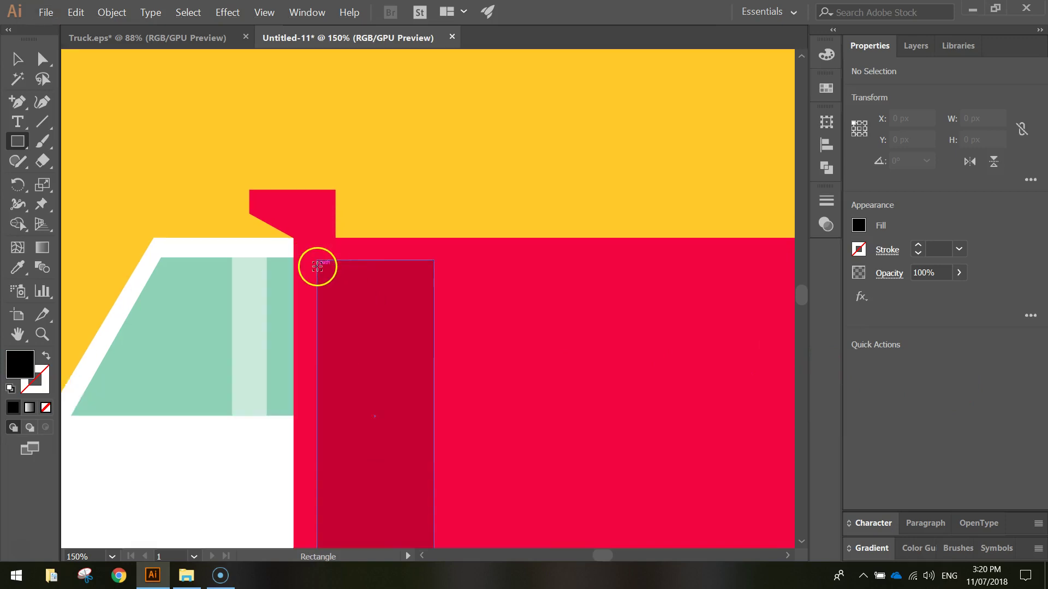
pyautogui.moveTo(317, 251); pyautogui.dragTo(550, 283)
# - Set the strip's opacity to 20%
pyautogui.click(935, 270)
pyautogui.write('20')
pyautogui.press('Return')
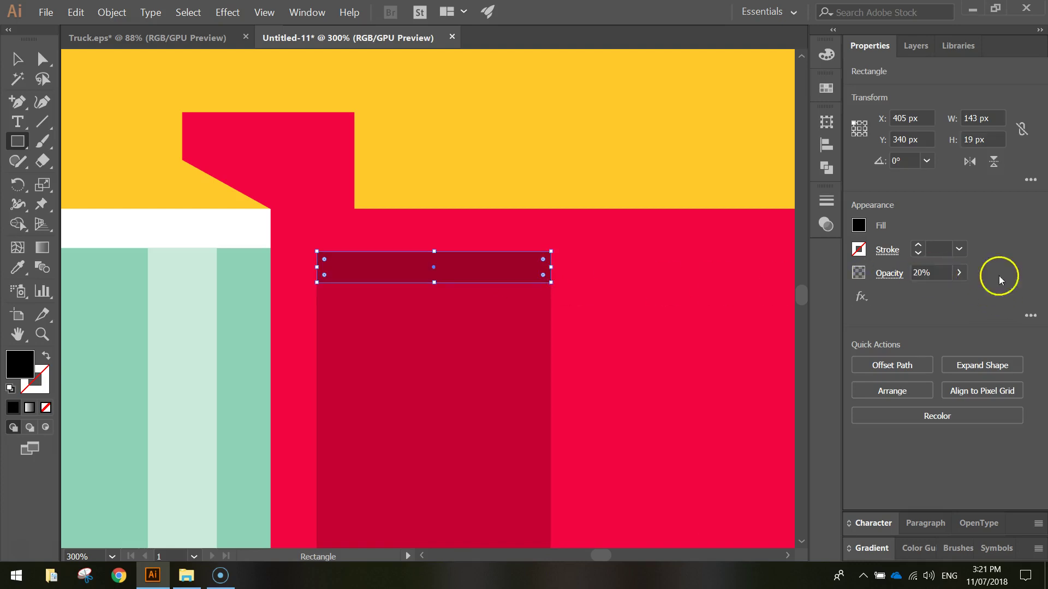
pyautogui.scroll(-2, 665, 216)
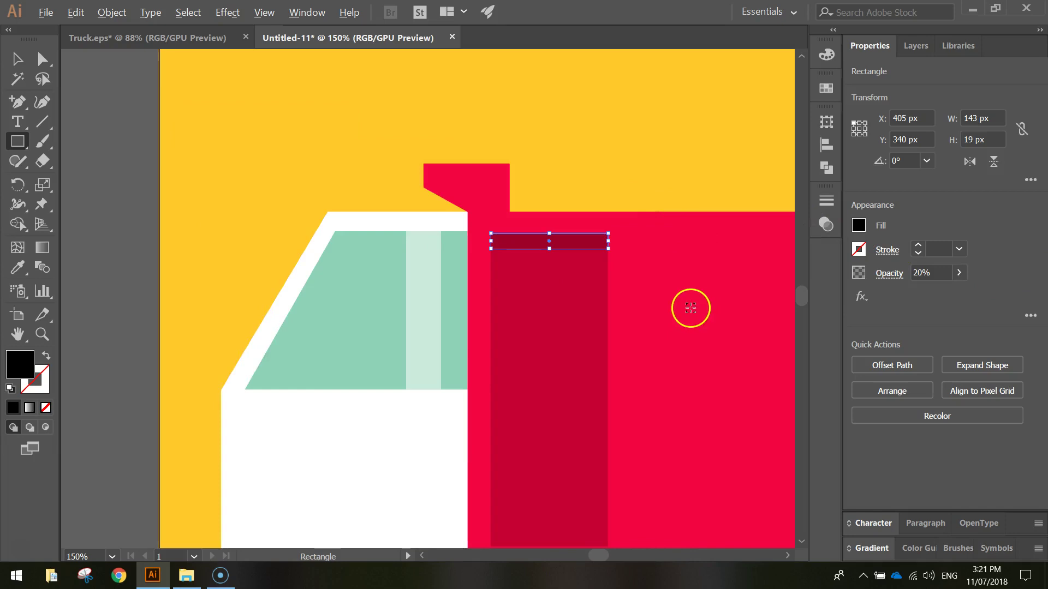
pyautogui.scroll(-1, 692, 306)
# - Group the thin top strip with the tall dark panel
pyautogui.moveTo(723, 340); pyautogui.dragTo(515, 313)
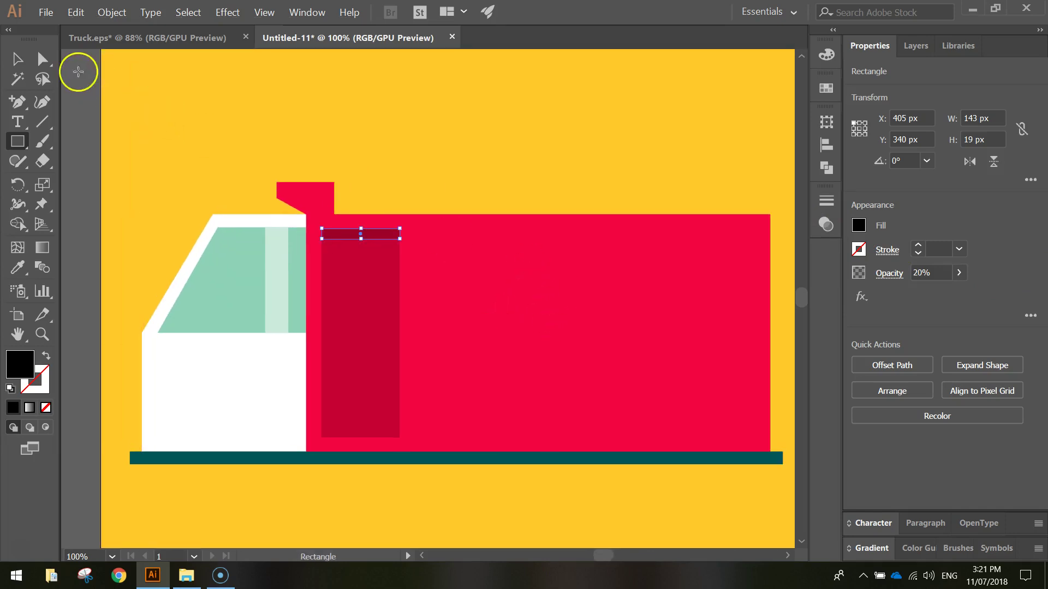
pyautogui.click(16, 57)
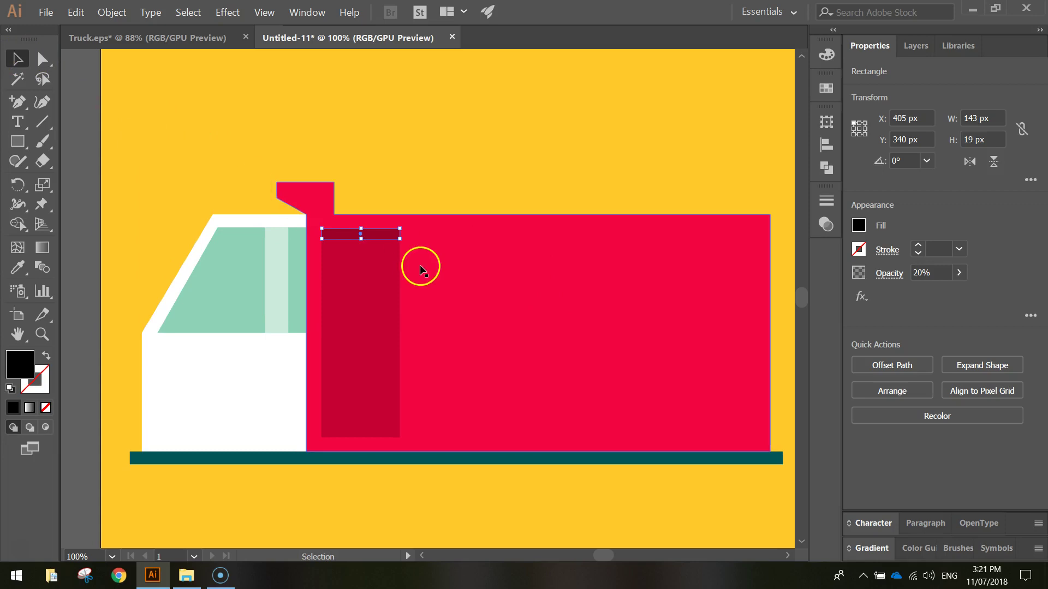
pyautogui.click(398, 191)
pyautogui.click(380, 247)
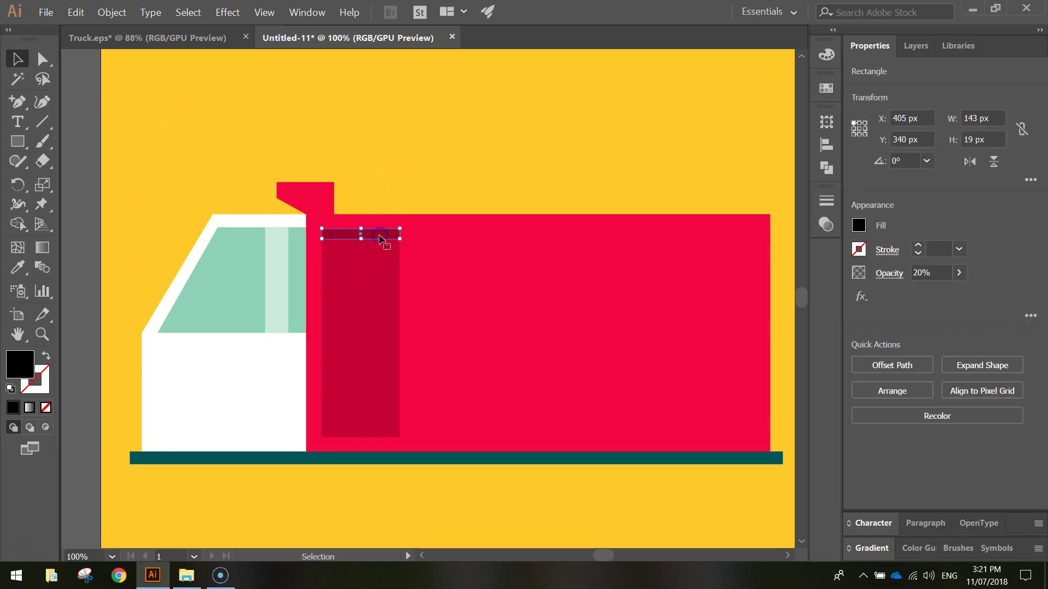
pyautogui.keyDown('shift'); pyautogui.click(380, 271); pyautogui.keyUp('shift')
pyautogui.rightClick(380, 277)
pyautogui.click(418, 342)
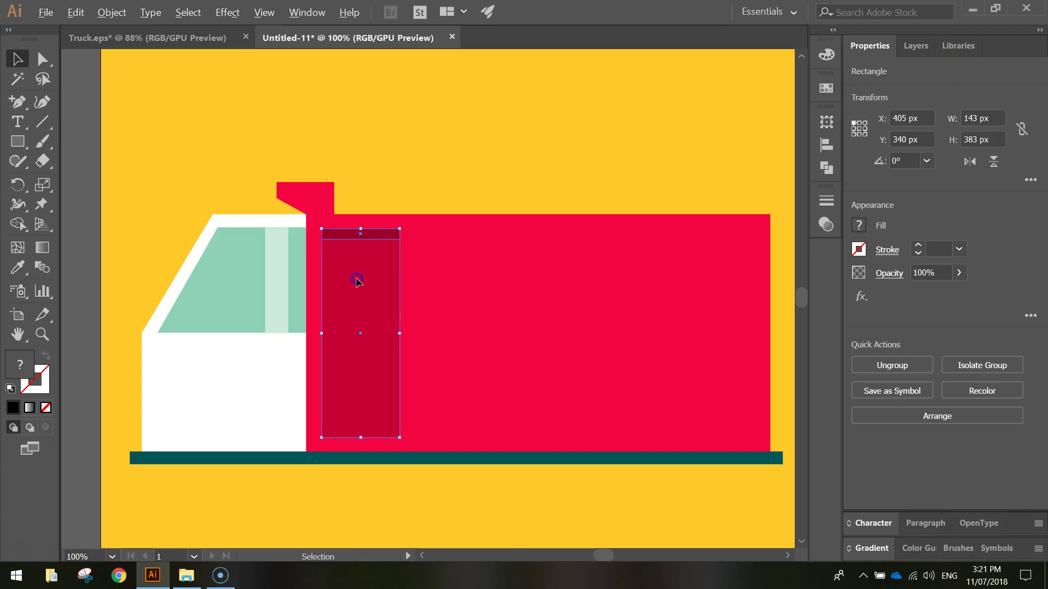
# - Copy the panel group rightward to make five panels along the tipper, then select all five
pyautogui.moveTo(357, 281); pyautogui.dragTo(702, 267)
pyautogui.keyDown('shift'); pyautogui.click(636, 262); pyautogui.keyUp('shift')
pyautogui.keyDown('shift'); pyautogui.click(551, 268); pyautogui.keyUp('shift')
pyautogui.keyDown('shift'); pyautogui.click(452, 278); pyautogui.keyUp('shift')
pyautogui.keyDown('shift'); pyautogui.click(385, 280); pyautogui.keyUp('shift')
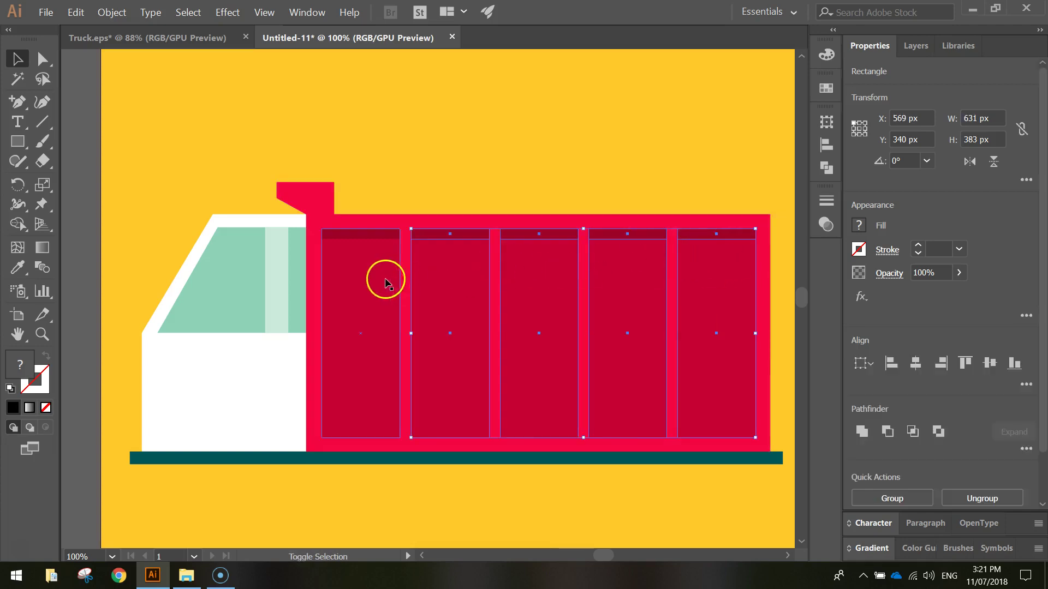
# - Distribute the five dark panels by horizontal centre using the Align panel, then deselect
pyautogui.click(307, 12)
pyautogui.click(362, 141)
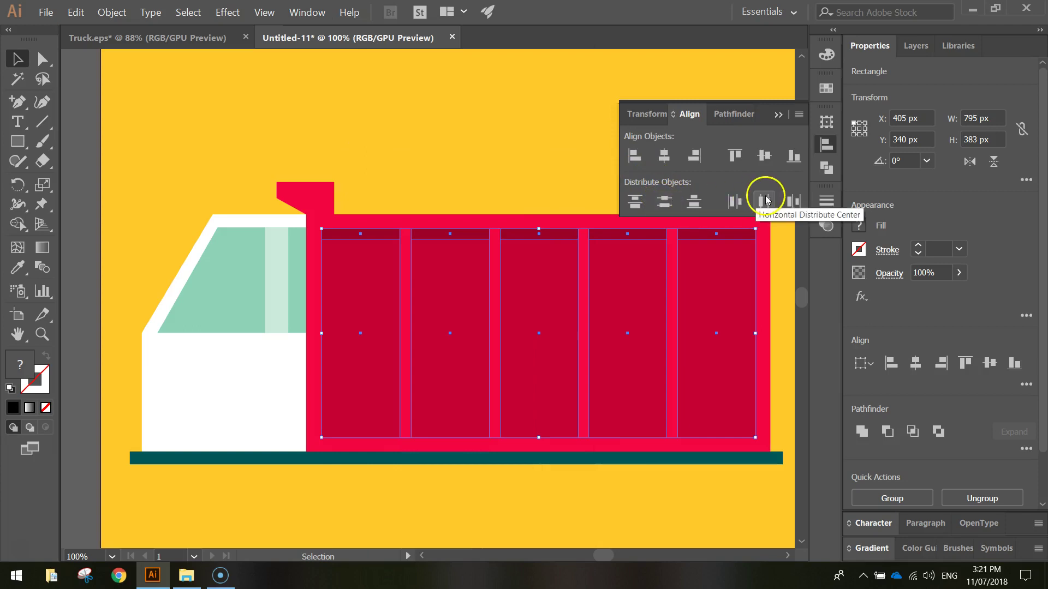
pyautogui.click(765, 201)
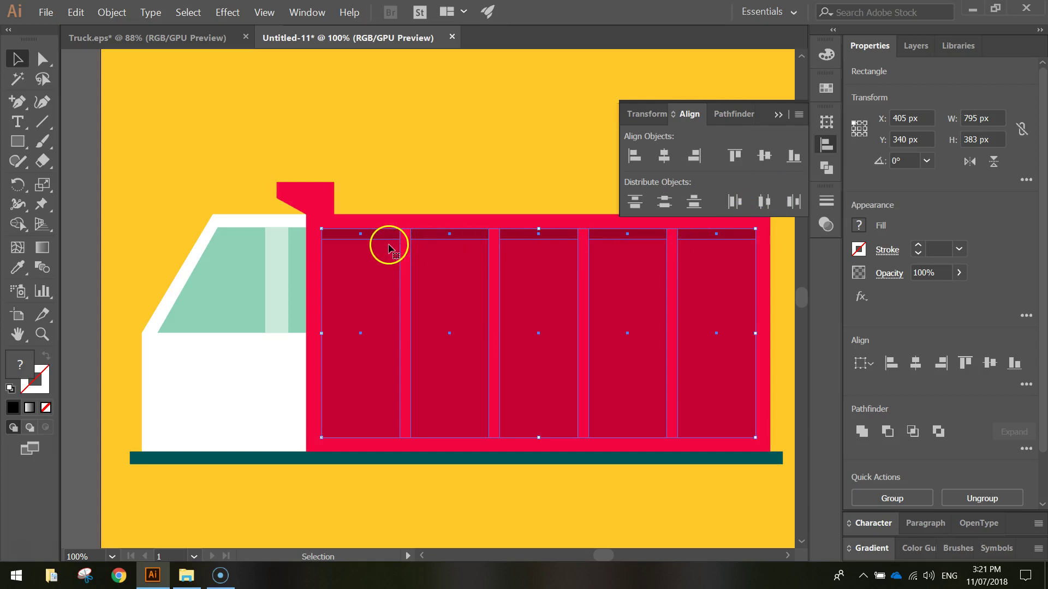
pyautogui.click(826, 145)
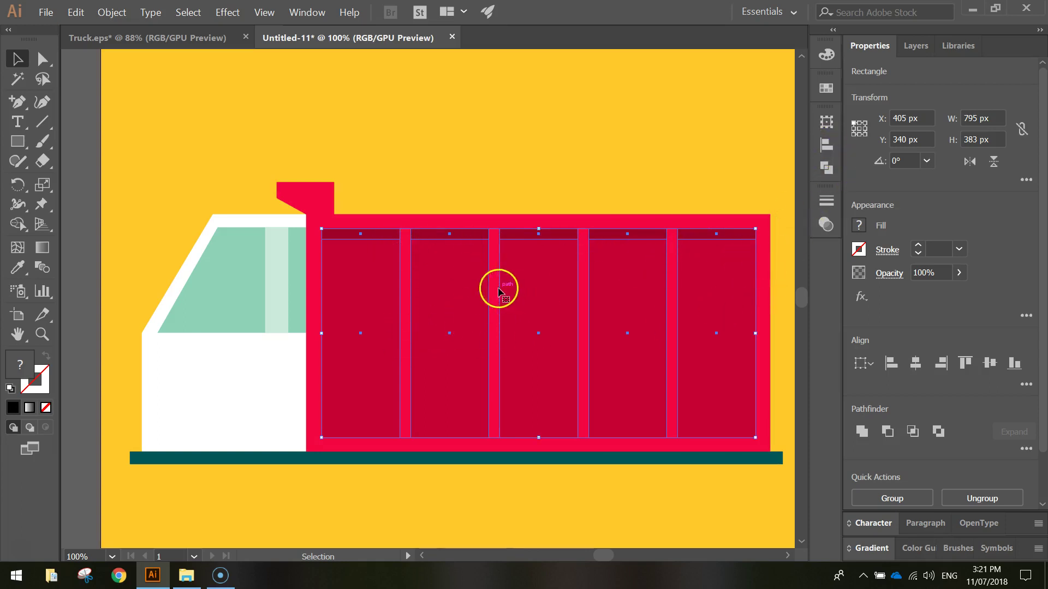
pyautogui.click(496, 179)
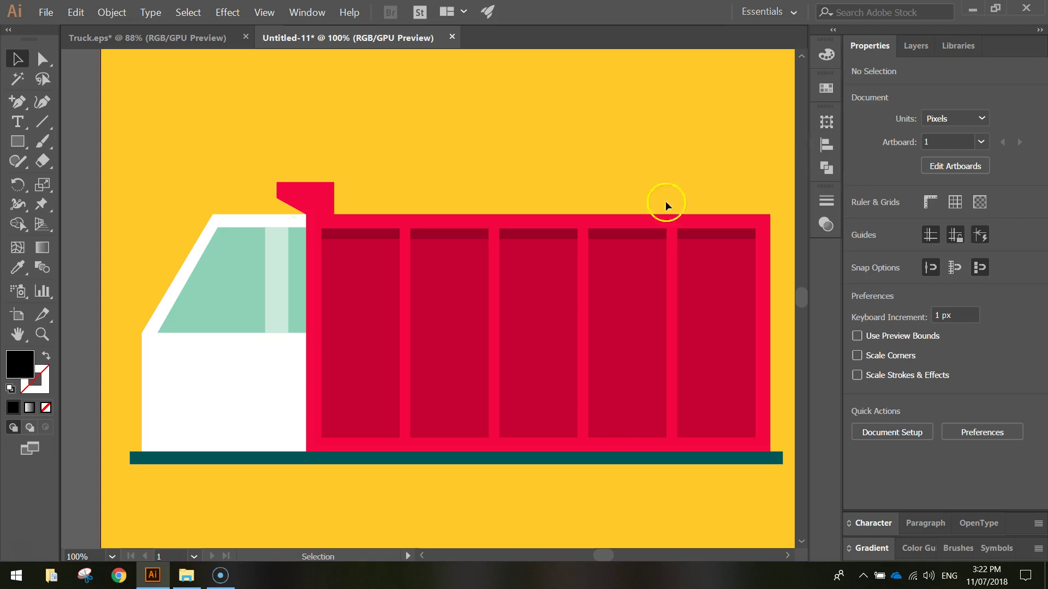
# - Pick the Ellipse tool and set a 10 pt stroke in teal 005657
pyautogui.scroll(-3, 351, 287)
pyautogui.scroll(-1, 339, 290)
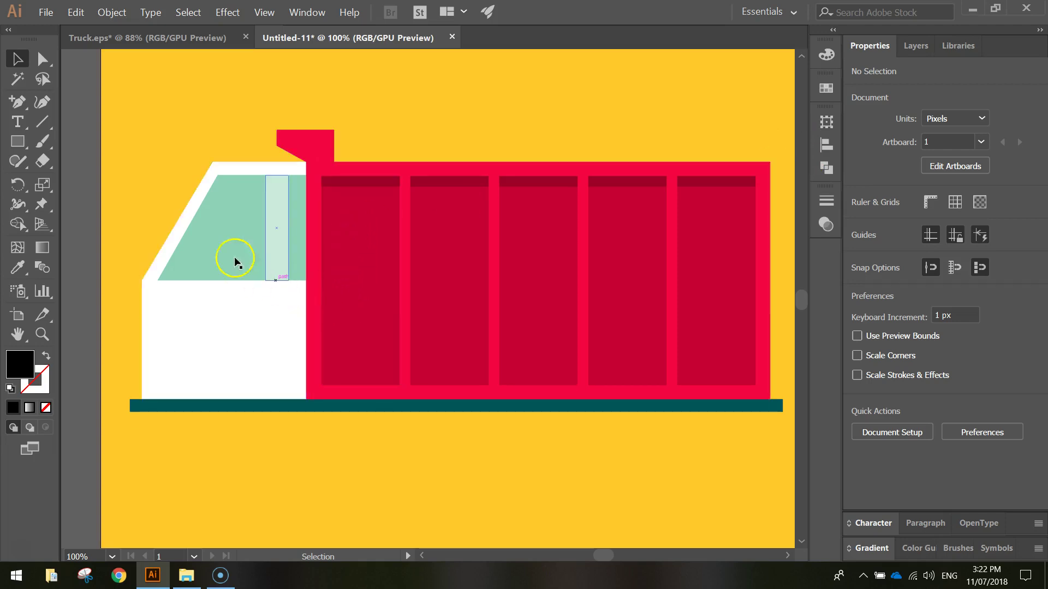
pyautogui.moveTo(17, 142); pyautogui.dragTo(84, 183)
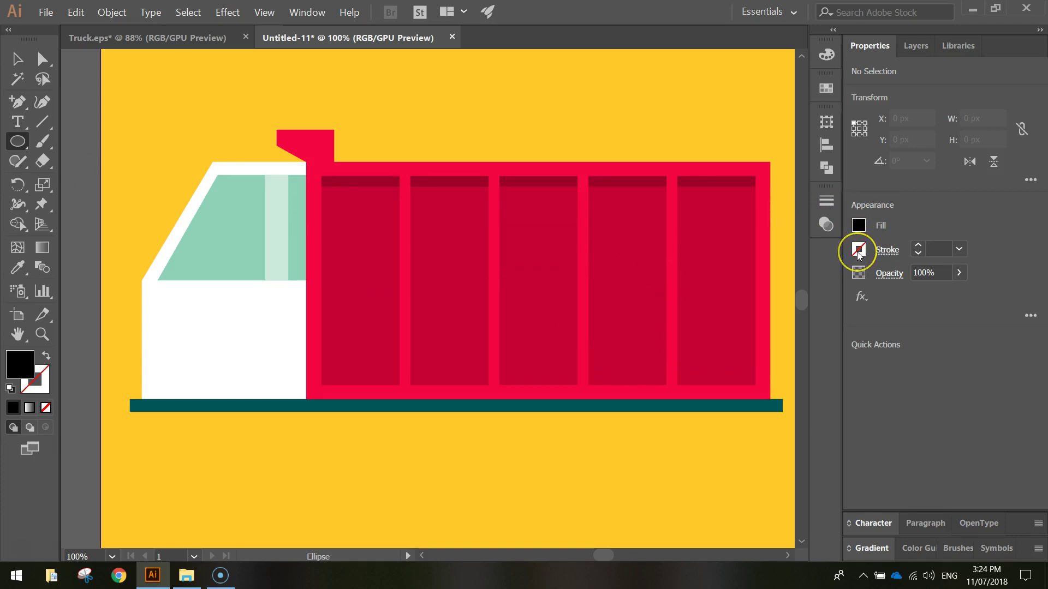
pyautogui.click(889, 251)
pyautogui.click(859, 250)
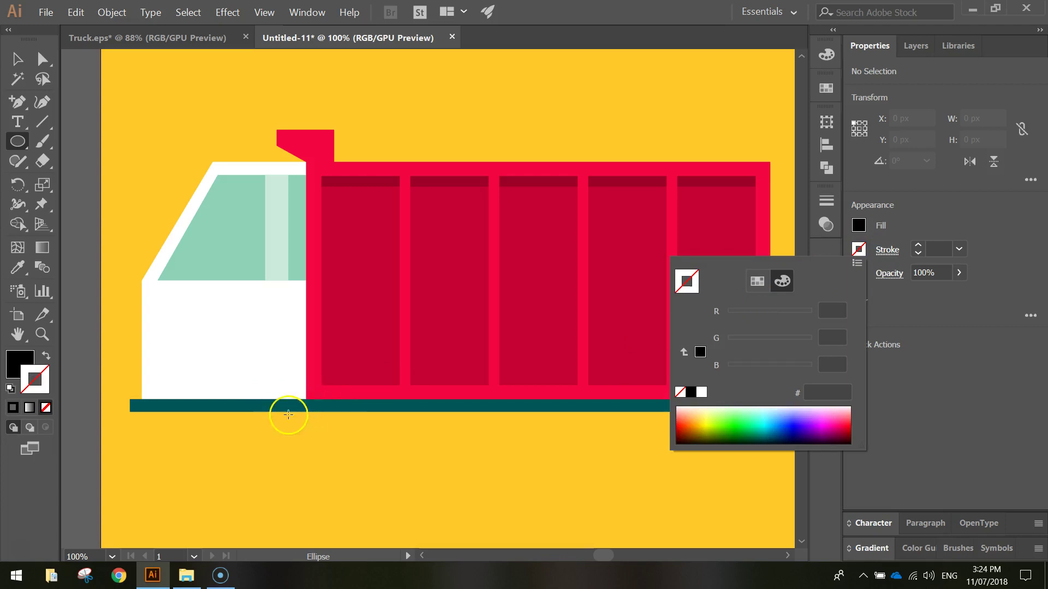
pyautogui.click(757, 281)
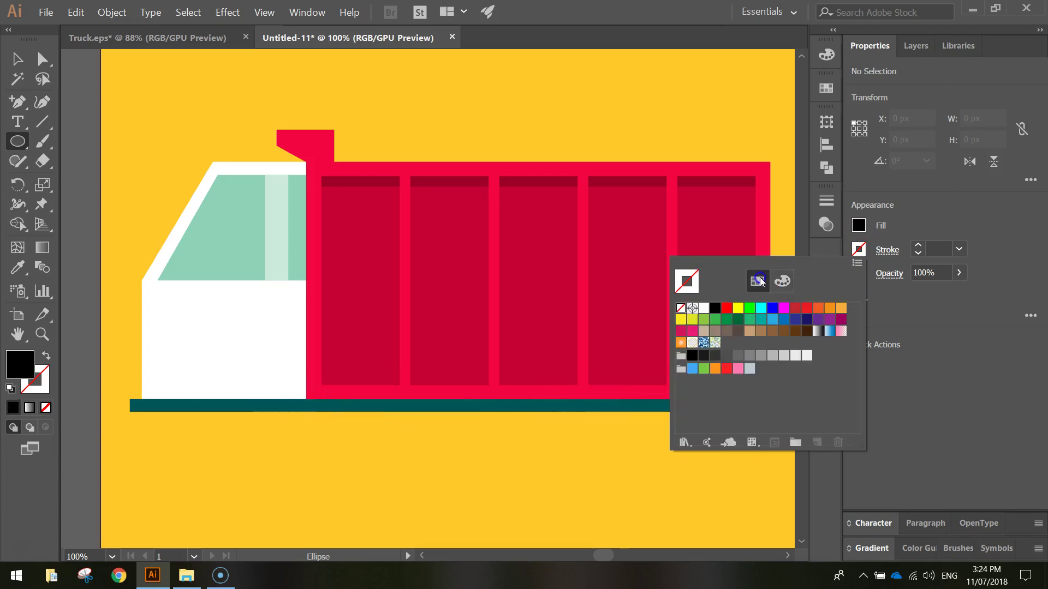
pyautogui.click(780, 282)
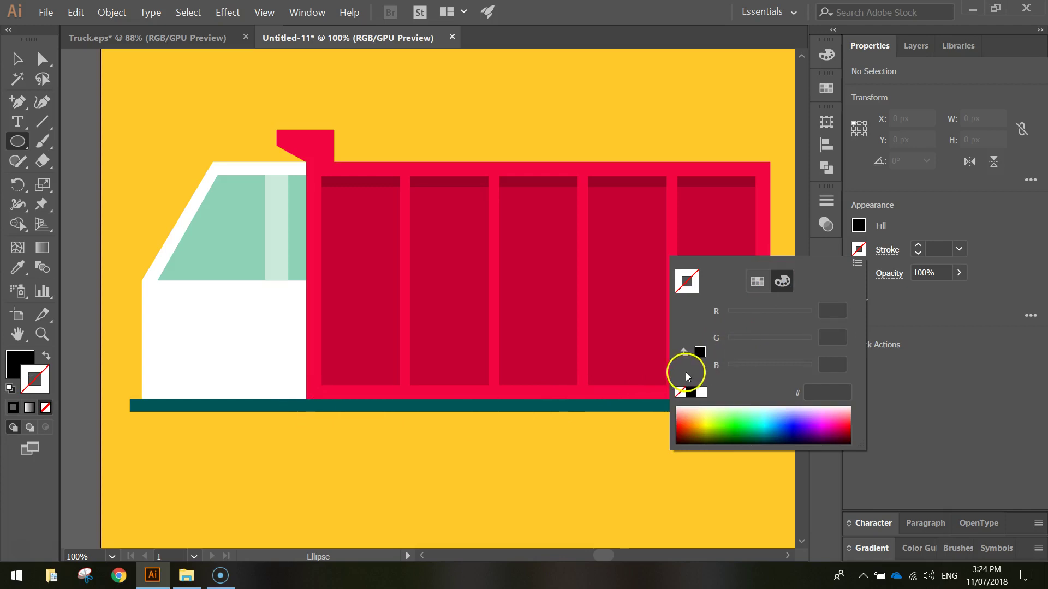
pyautogui.click(690, 392)
pyautogui.click(846, 392)
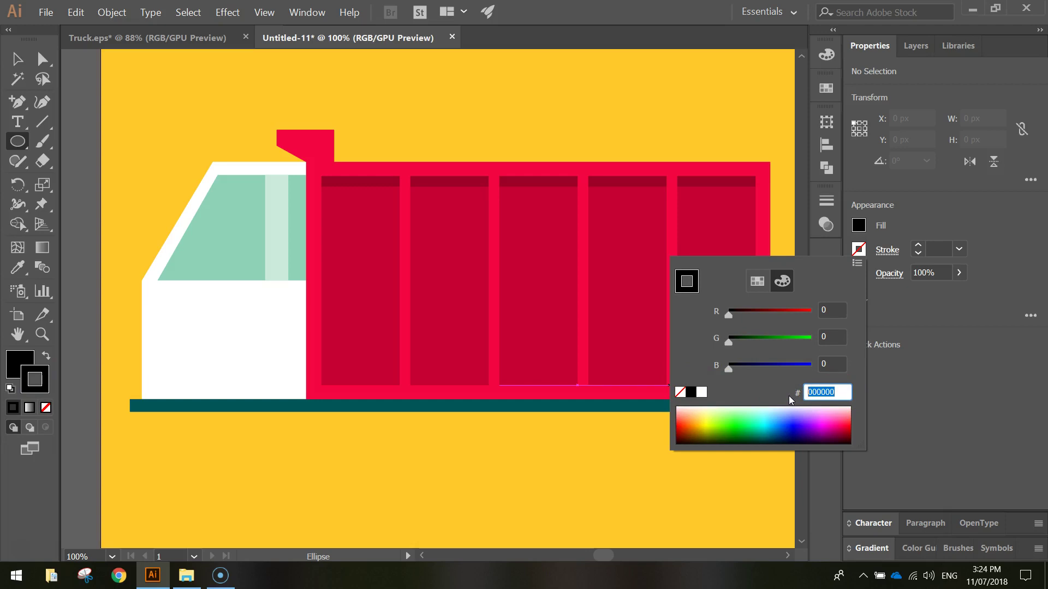
pyautogui.write('005657')
pyautogui.press('Return')
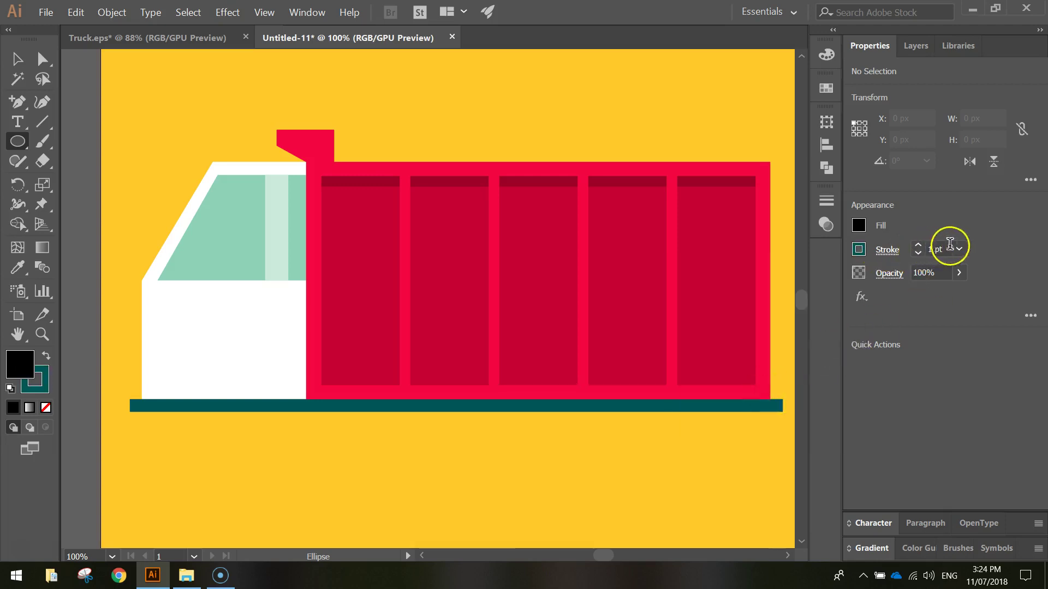
pyautogui.click(965, 254)
pyautogui.click(981, 428)
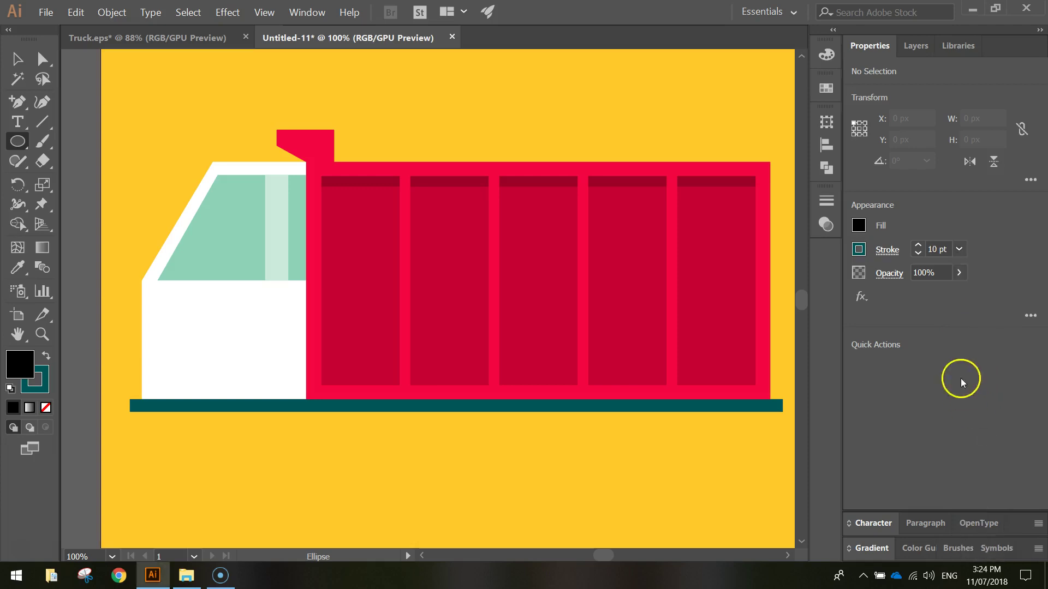
# - Set the fill colour to dark teal 003638
pyautogui.click(857, 230)
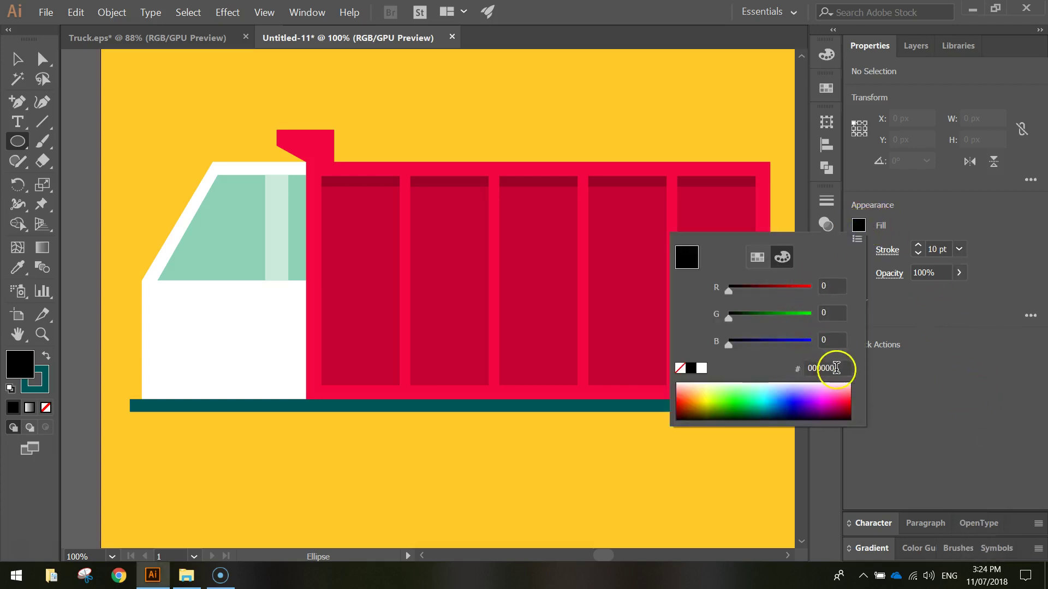
pyautogui.click(830, 368)
pyautogui.click(841, 370)
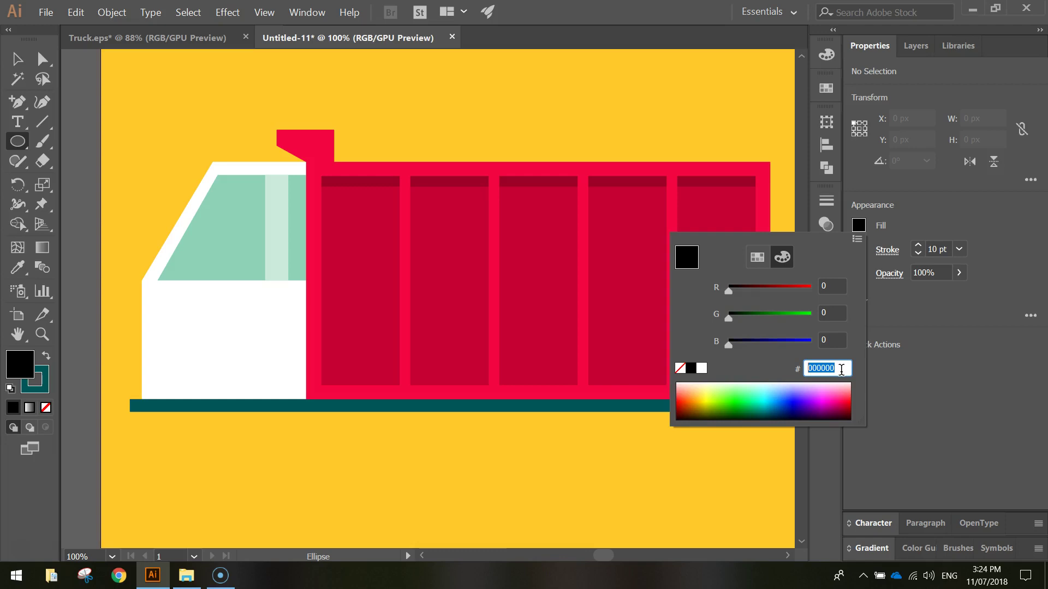
pyautogui.write('003638')
pyautogui.press('Return')
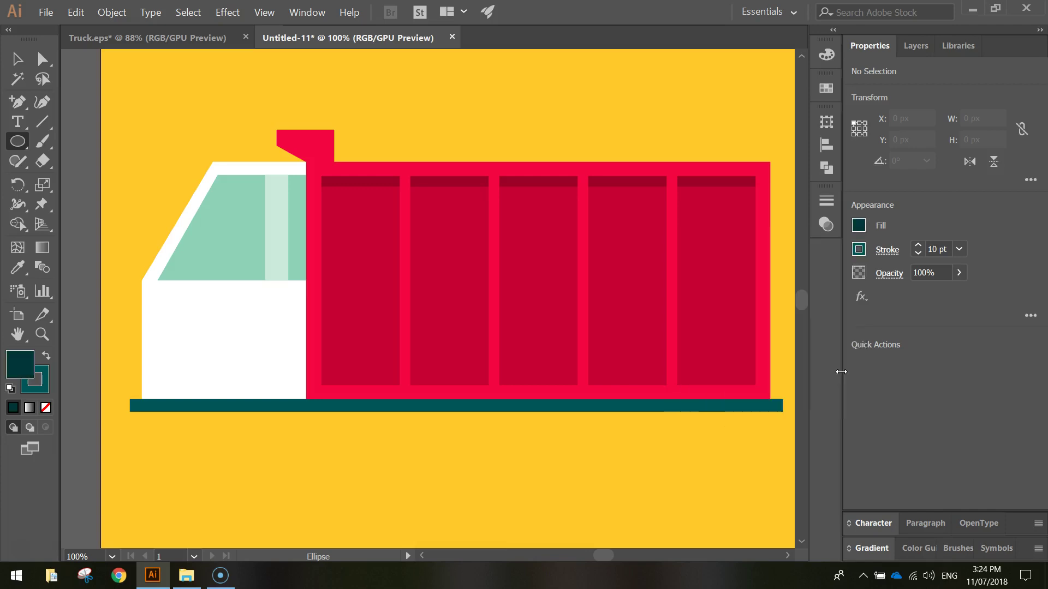
pyautogui.click(907, 380)
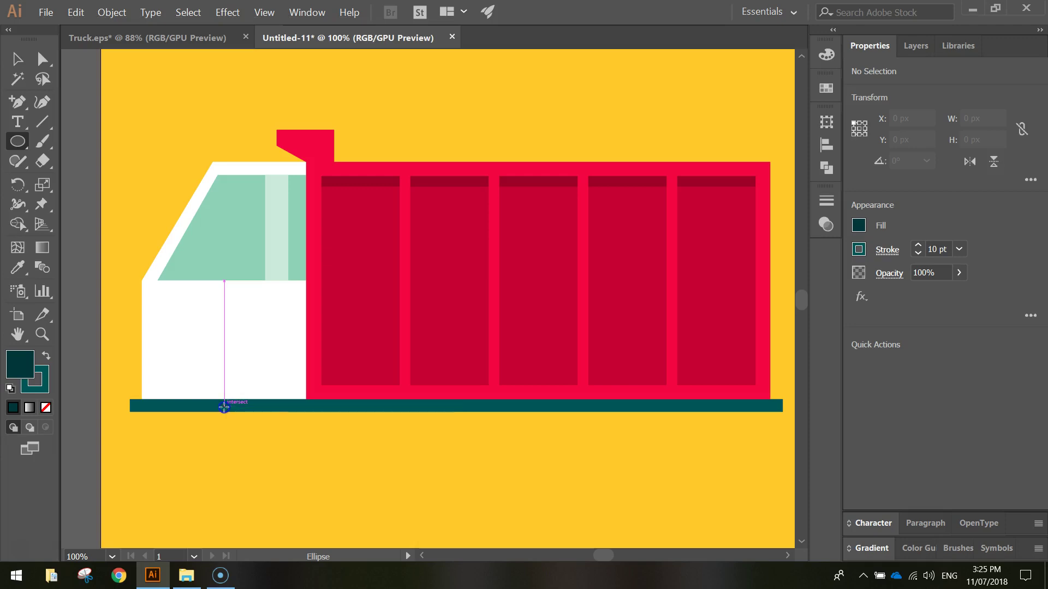
# - Draw a 164 × 164 px dark teal wheel circle under the cab, over the chassis bar
pyautogui.moveTo(223, 407); pyautogui.dragTo(267, 451)
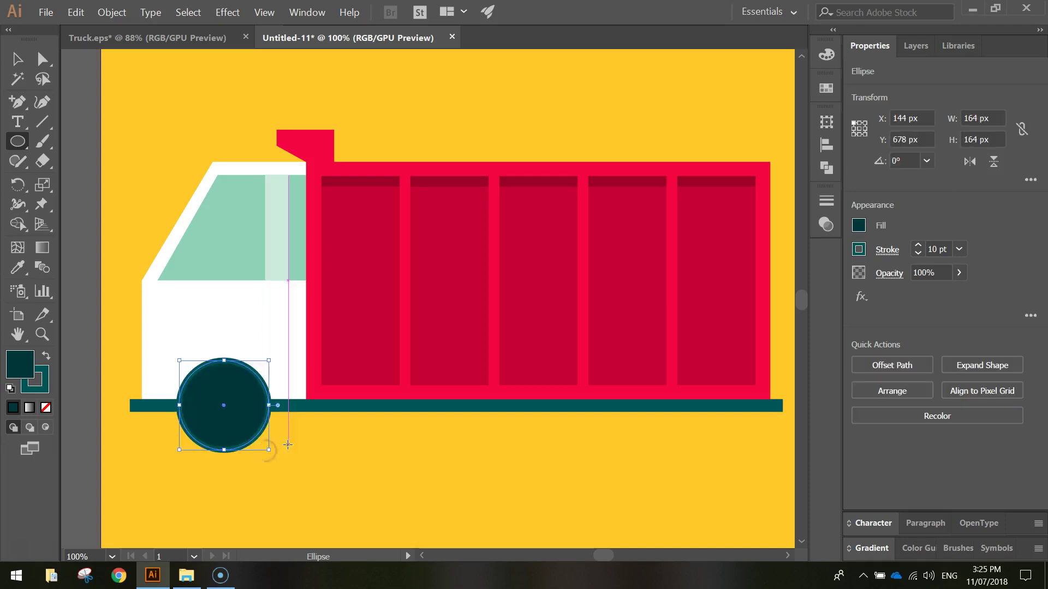
pyautogui.click(17, 58)
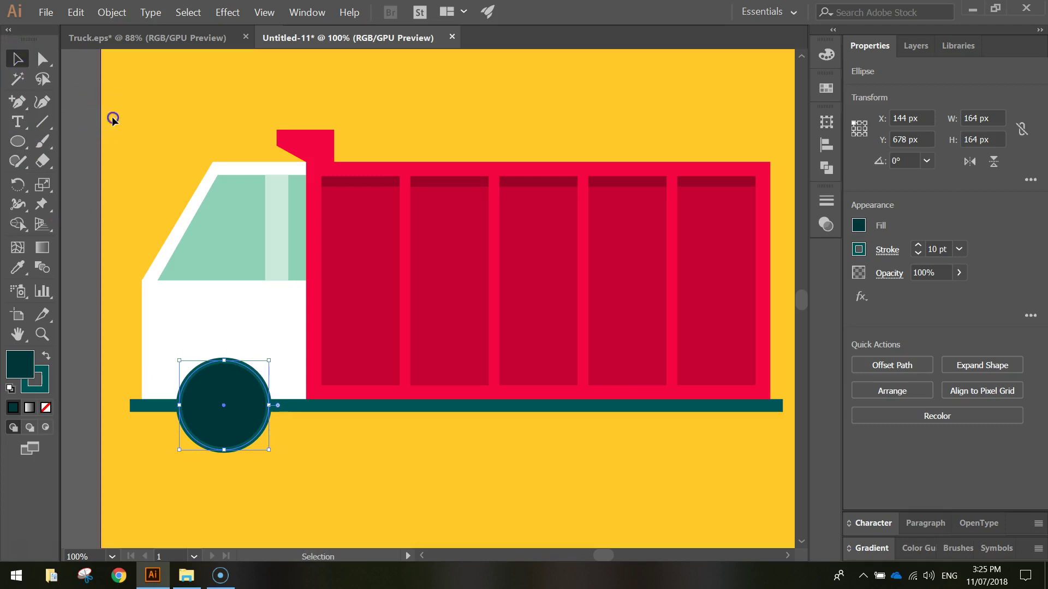
pyautogui.click(371, 543)
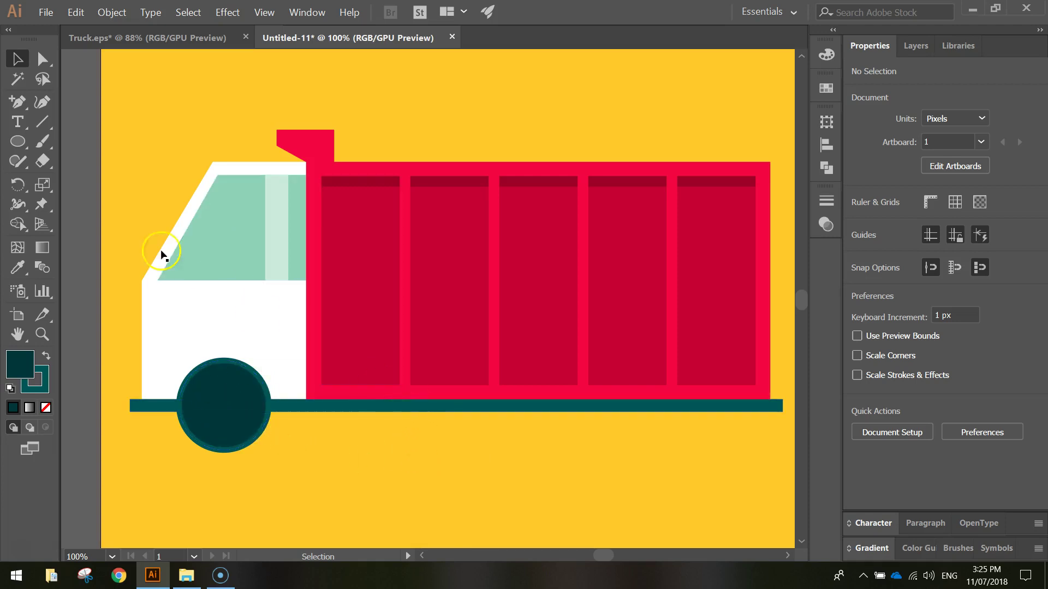
# - Set the ellipse fill colour to grey-blue 88a4a8
pyautogui.click(19, 143)
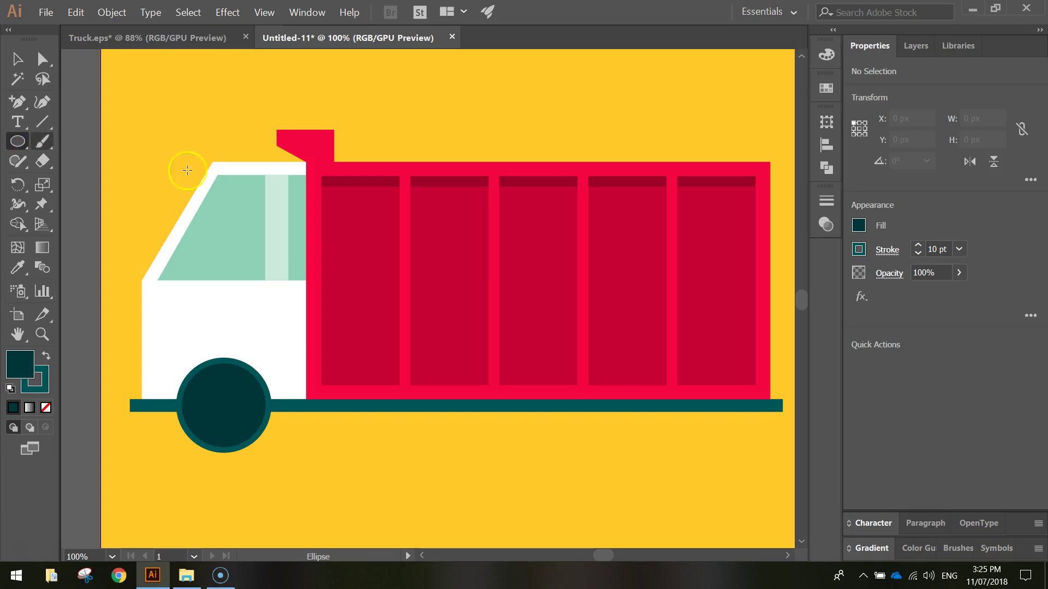
pyautogui.click(859, 225)
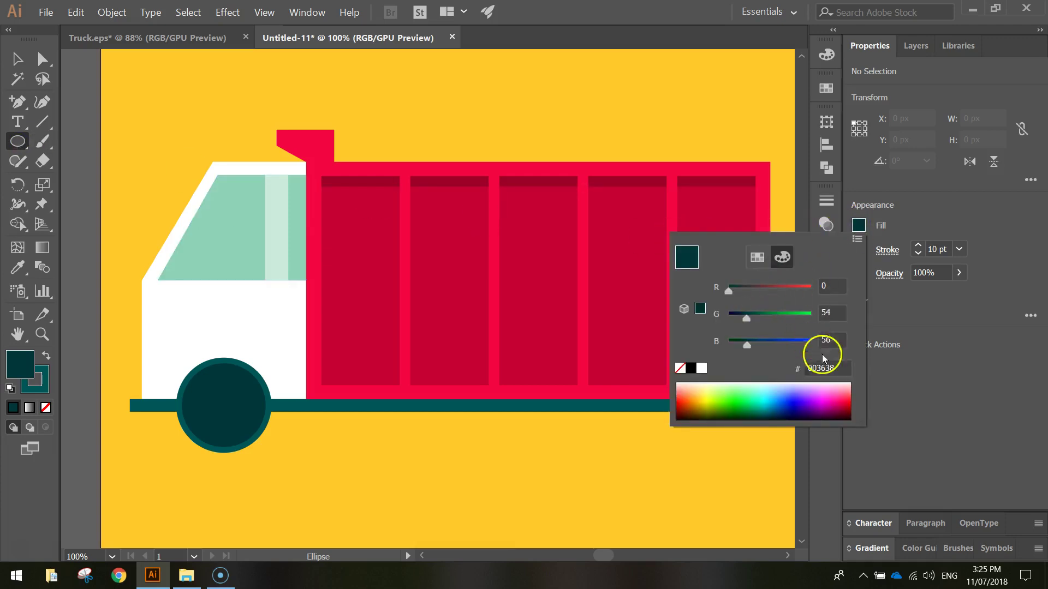
pyautogui.click(839, 369)
pyautogui.moveTo(839, 369); pyautogui.dragTo(774, 369)
pyautogui.write('88a4')
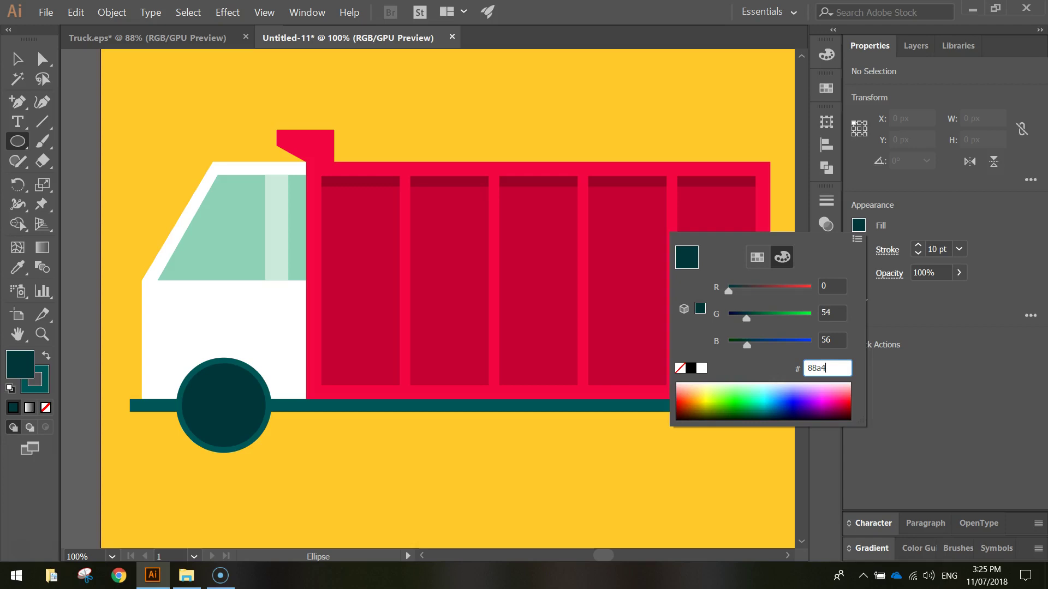
pyautogui.write('a8')
pyautogui.press('Return')
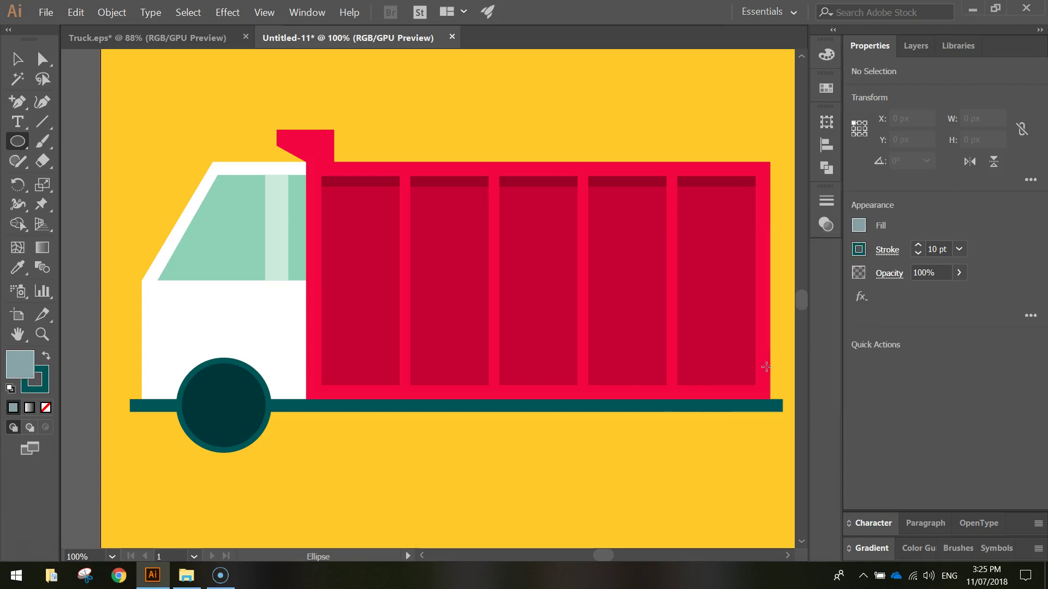
# - With a white stroke, draw a 104 × 104 px hub circle centred in the front wheel
pyautogui.click(860, 250)
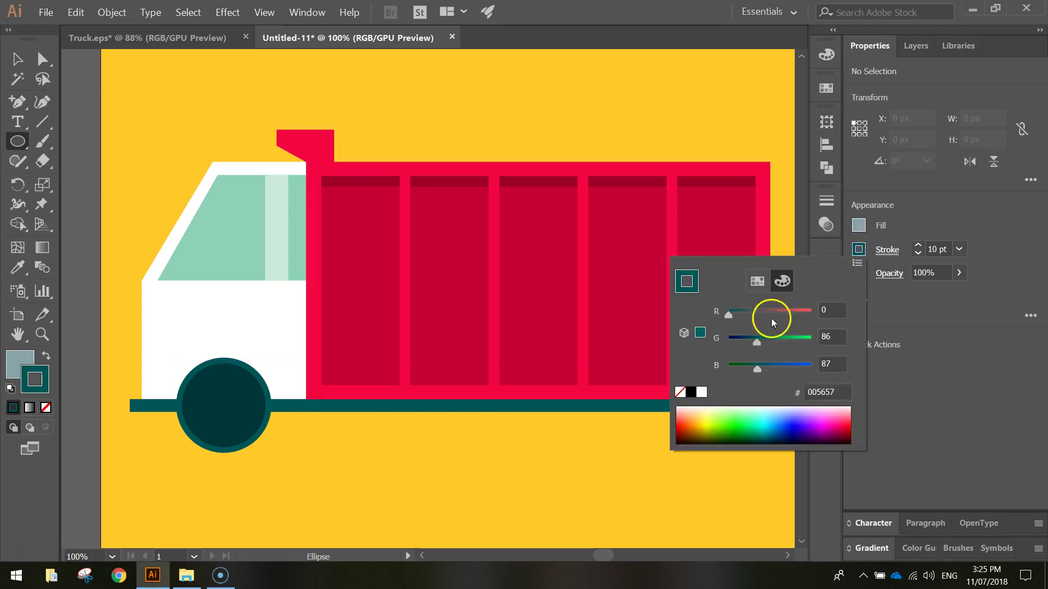
pyautogui.click(702, 392)
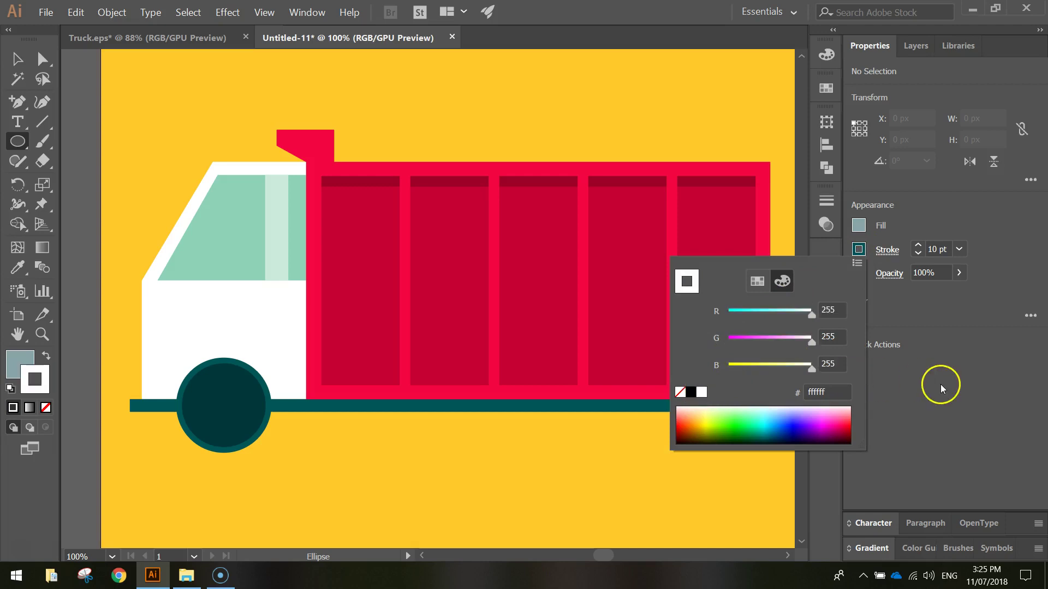
pyautogui.click(942, 385)
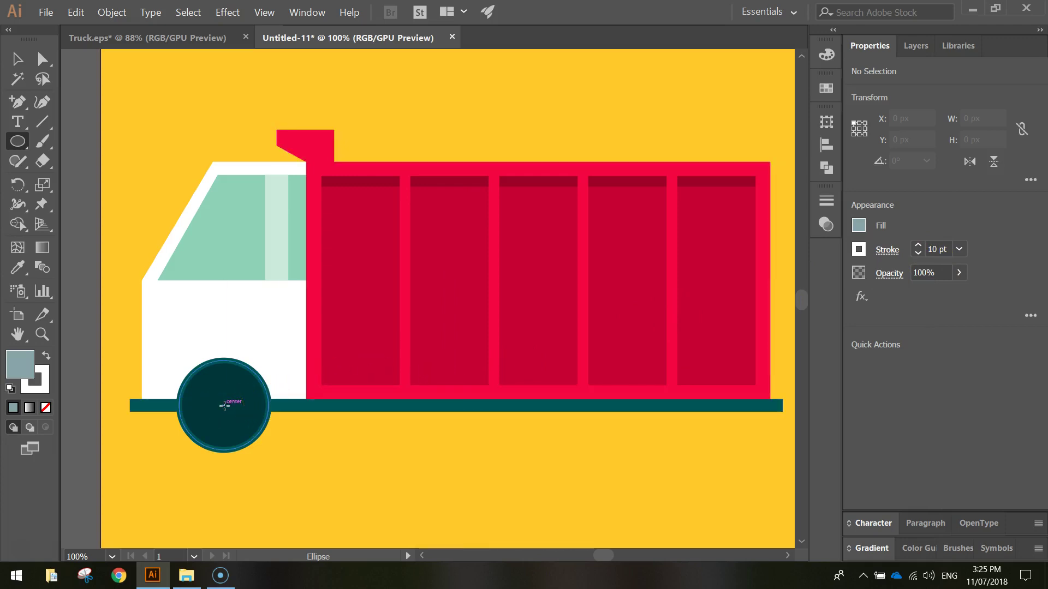
pyautogui.moveTo(224, 406); pyautogui.dragTo(252, 432)
pyautogui.click(17, 58)
# - Group the grey hub and dark green tyre circles into a single front wheel
pyautogui.click(371, 529)
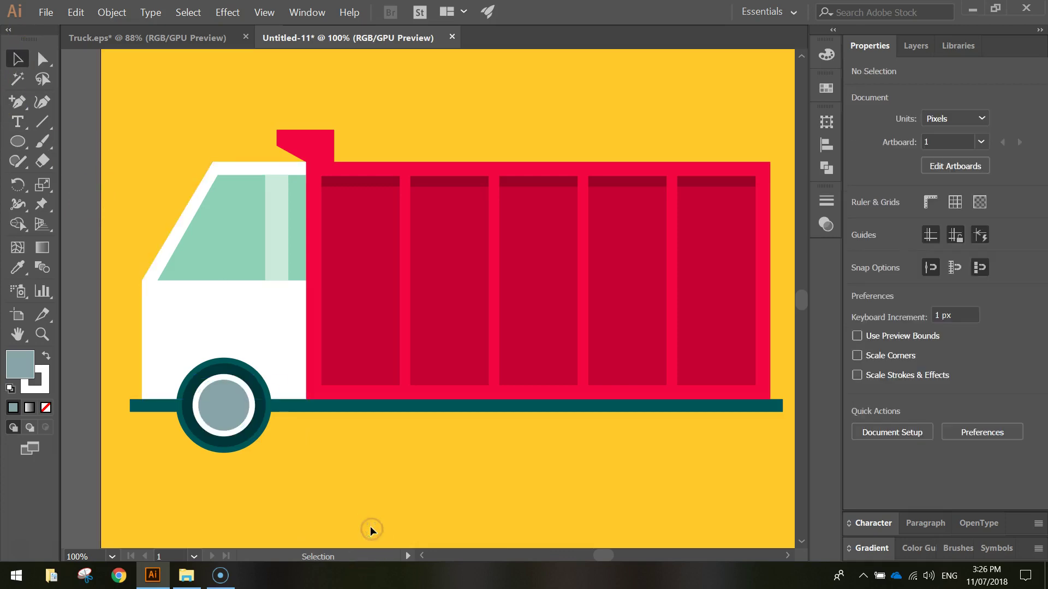
pyautogui.scroll(2, 228, 465)
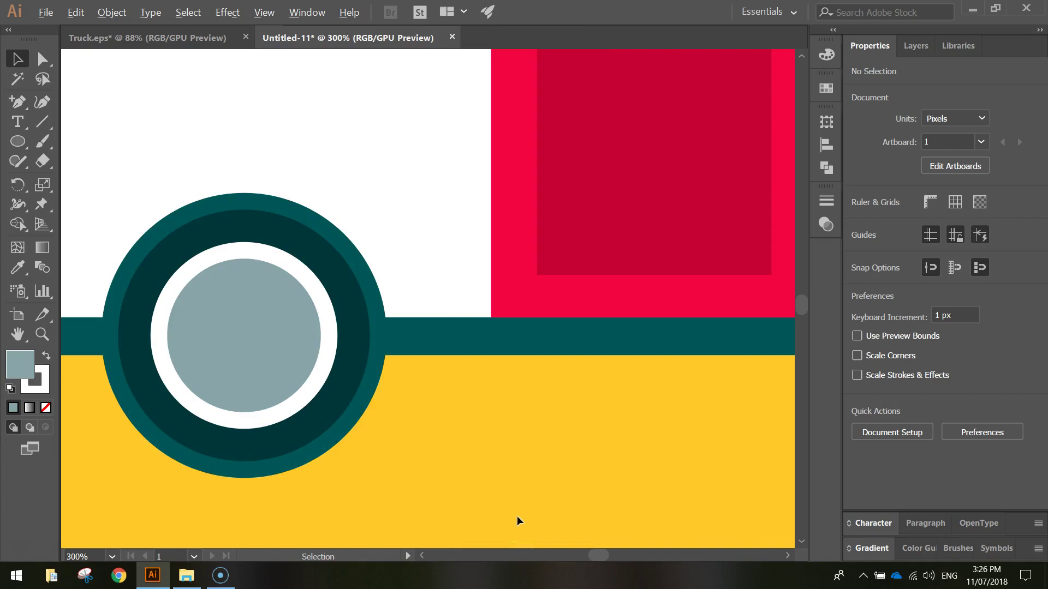
pyautogui.scroll(-4, 516, 515)
pyautogui.moveTo(578, 519); pyautogui.dragTo(395, 429)
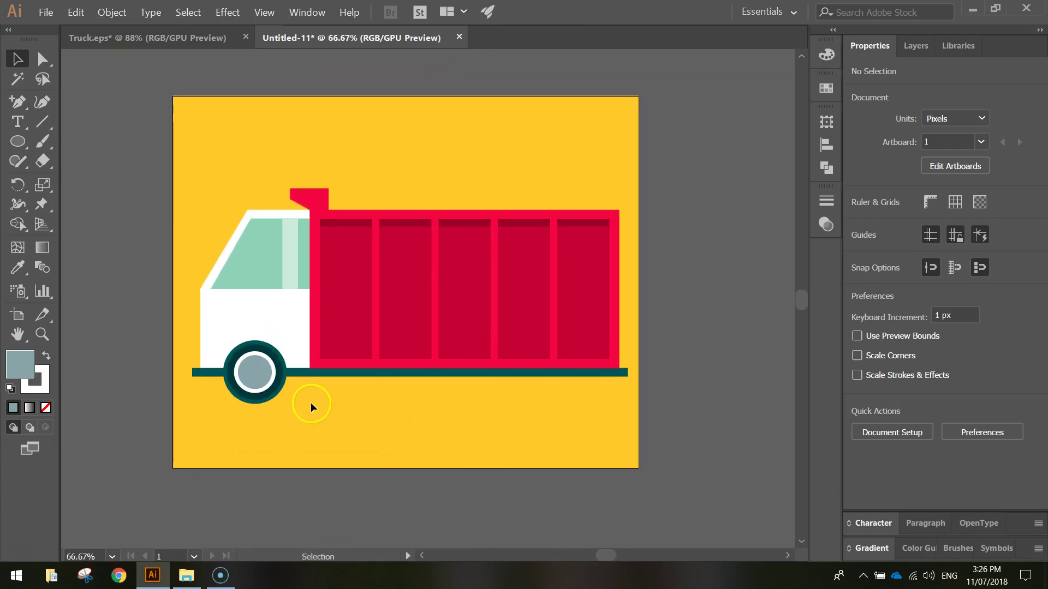
pyautogui.scroll(2, 259, 374)
pyautogui.click(272, 373)
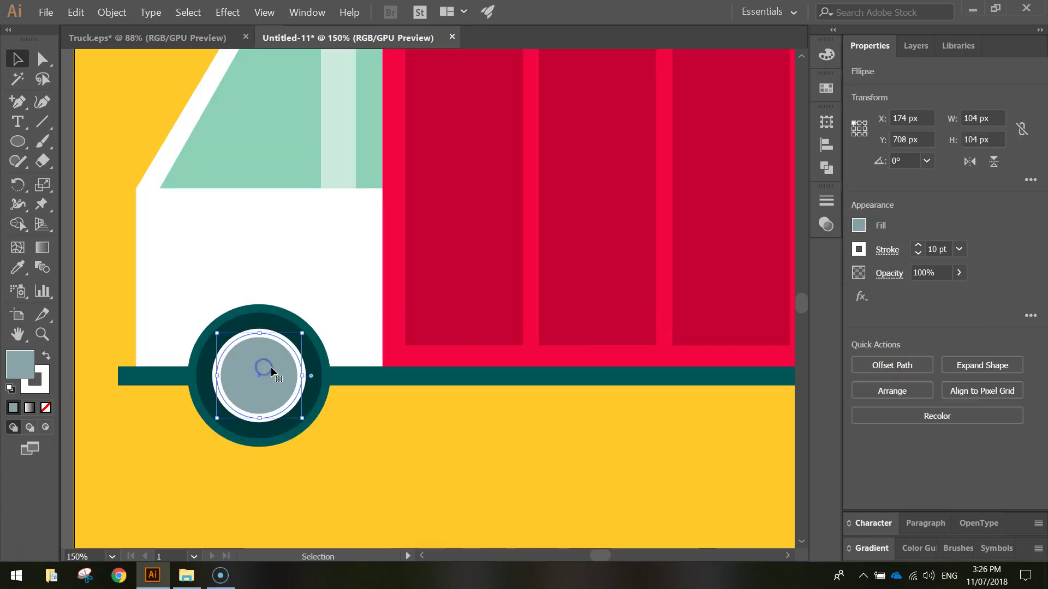
pyautogui.keyDown('shift'); pyautogui.click(318, 356); pyautogui.keyUp('shift')
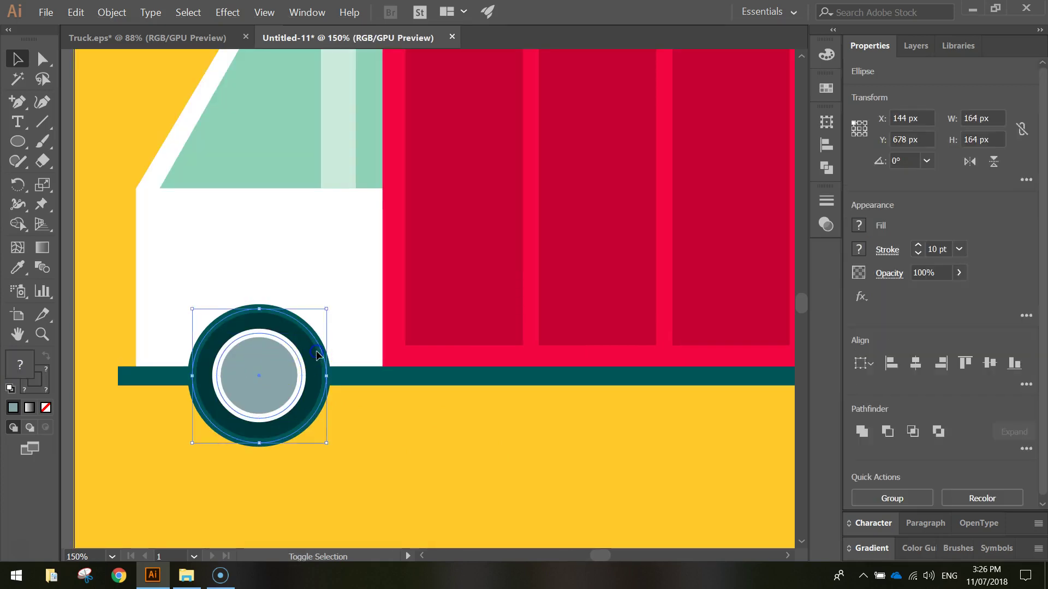
pyautogui.press('a')
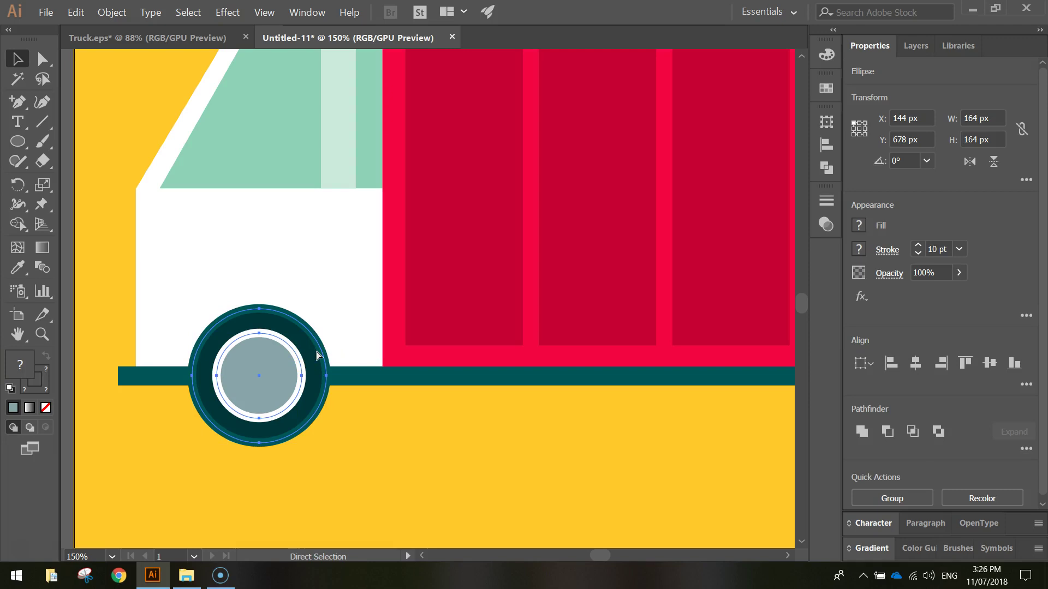
pyautogui.hotkey('ctrl', 'g')
pyautogui.scroll(-3, 320, 354)
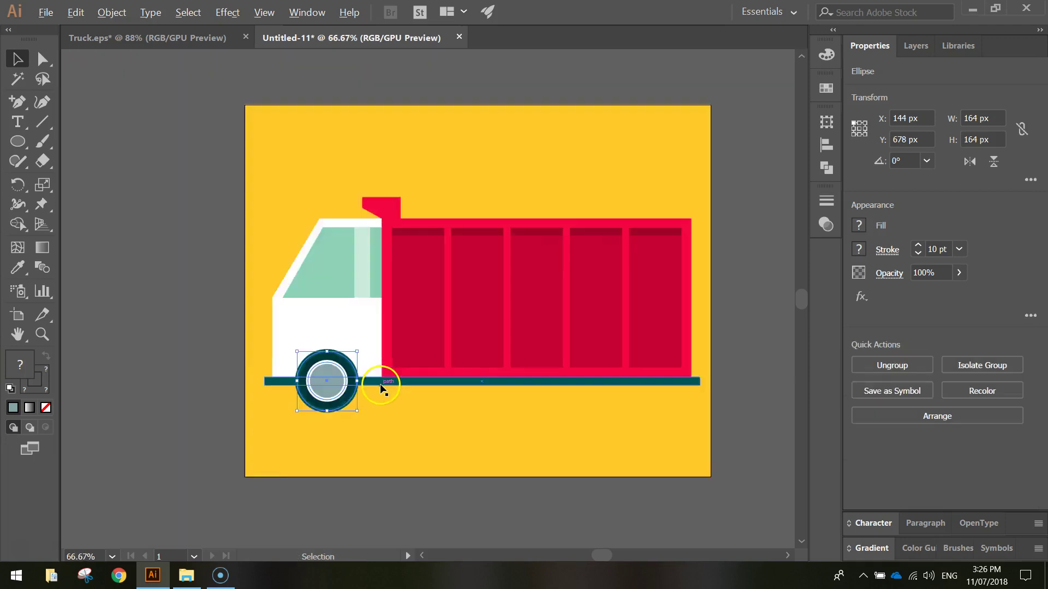
pyautogui.rightClick(360, 377)
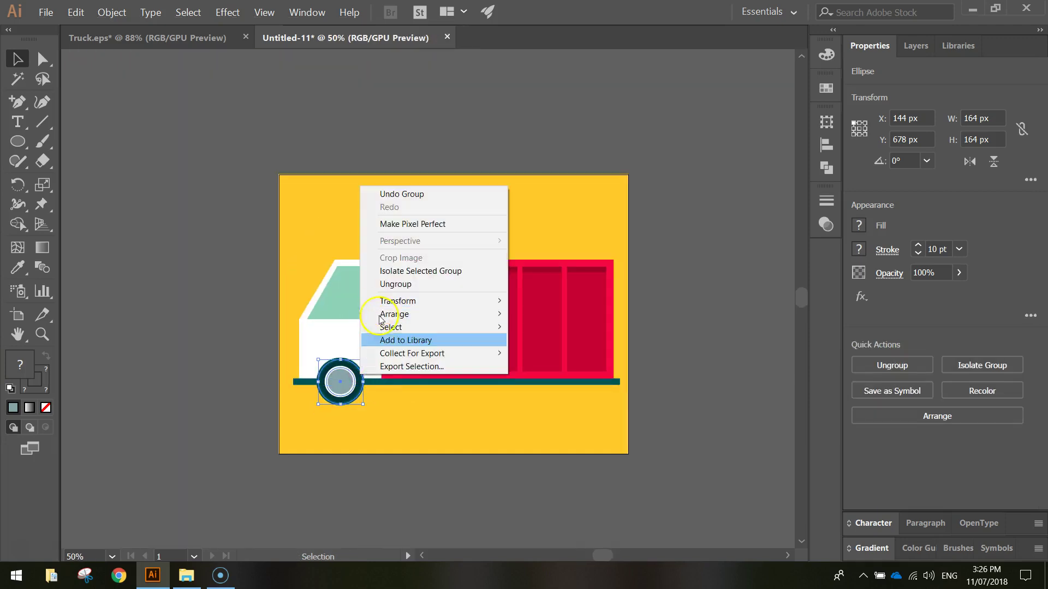
pyautogui.click(648, 437)
# - Copy the grouped wheel straight across under the tipper's rear and fine-tune its position
pyautogui.scroll(1, 606, 399)
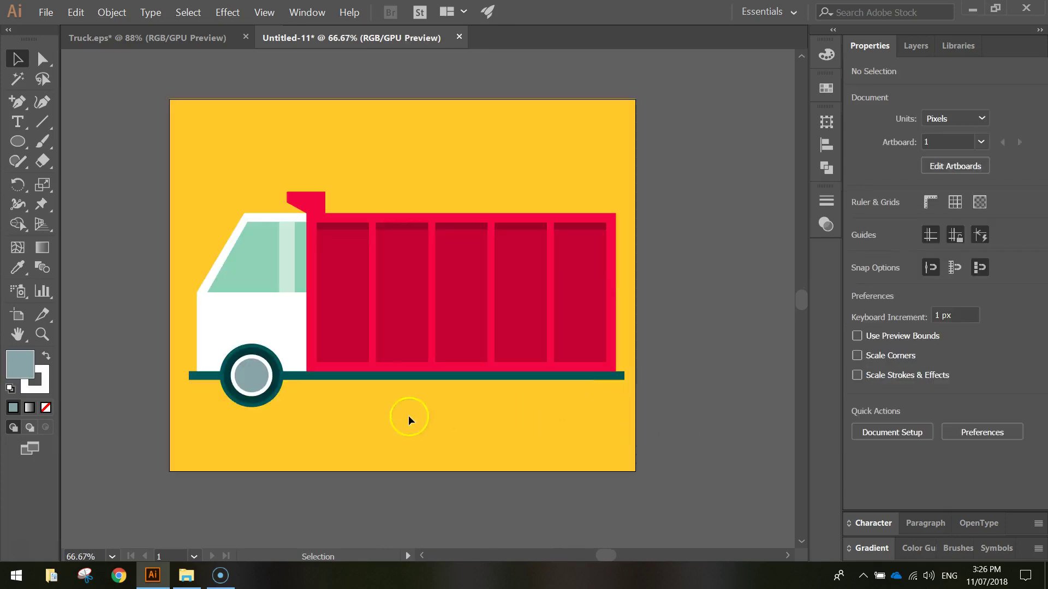
pyautogui.click(279, 377)
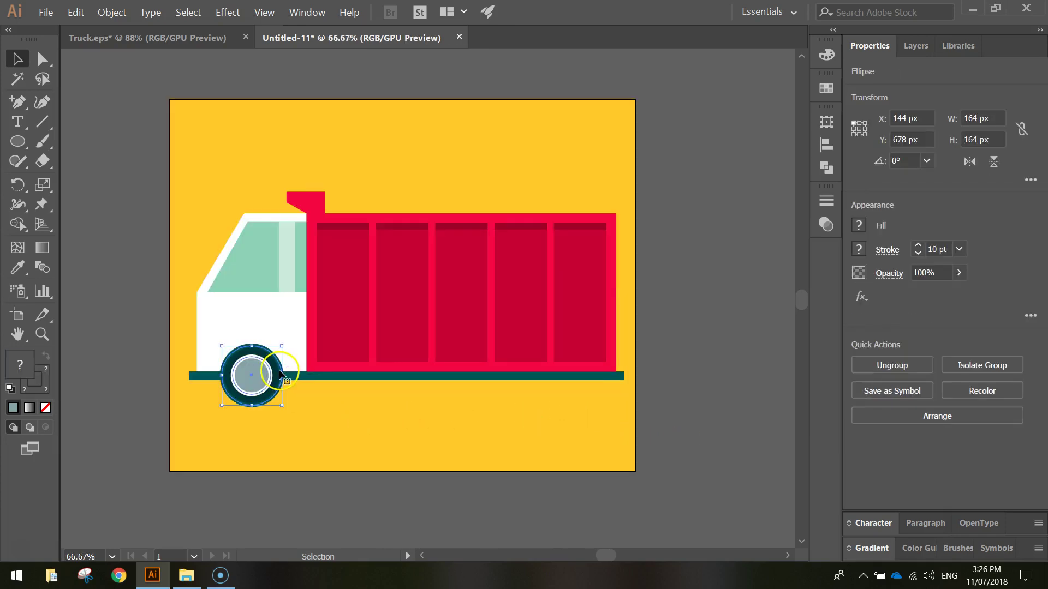
pyautogui.moveTo(277, 374); pyautogui.dragTo(572, 373)
pyautogui.click(719, 371)
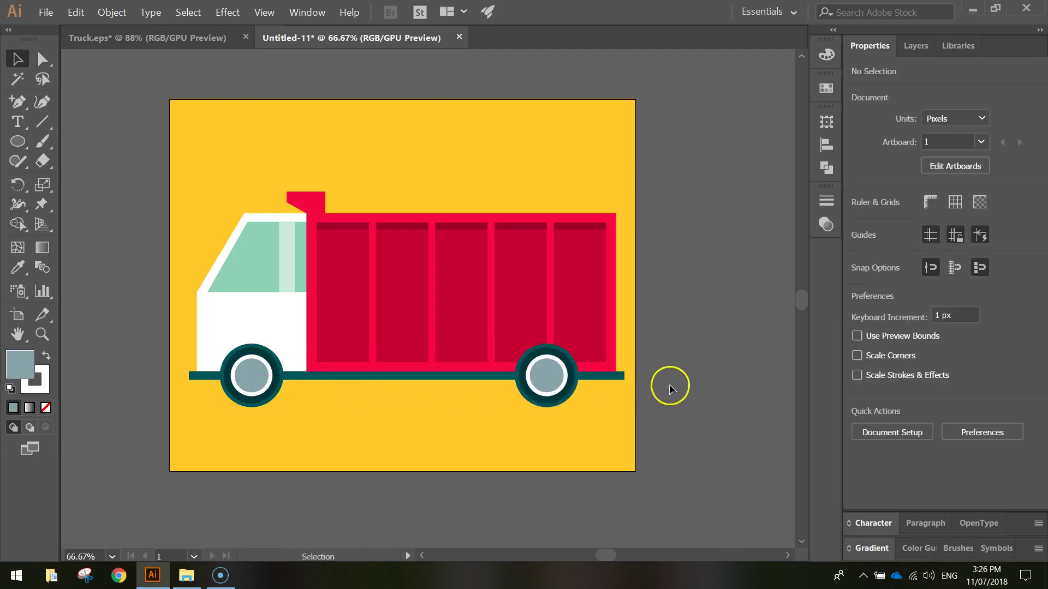
pyautogui.click(568, 377)
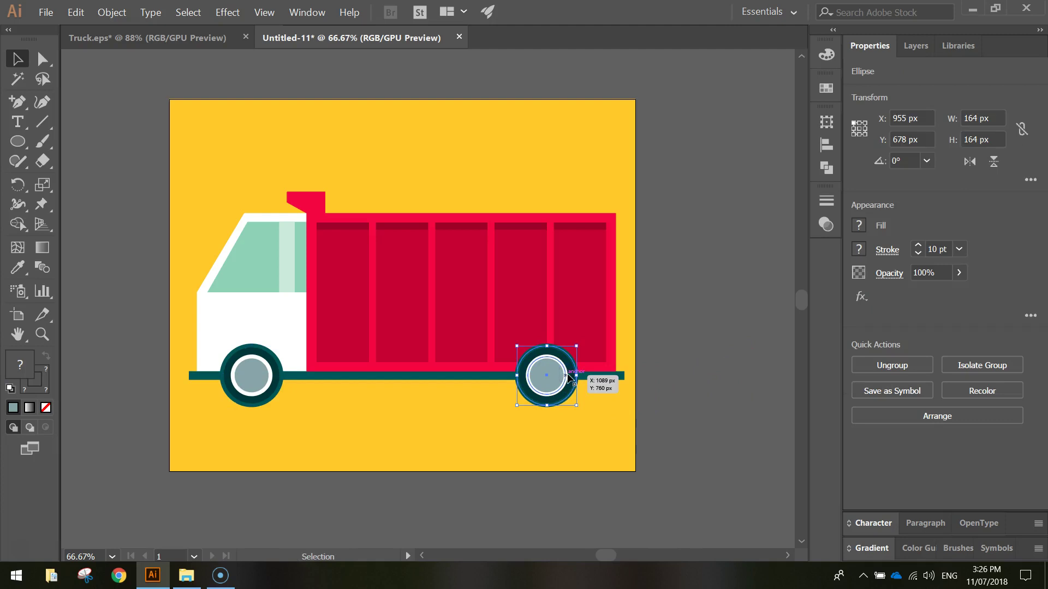
pyautogui.hotkey('shift', 'Left')
pyautogui.click(725, 351)
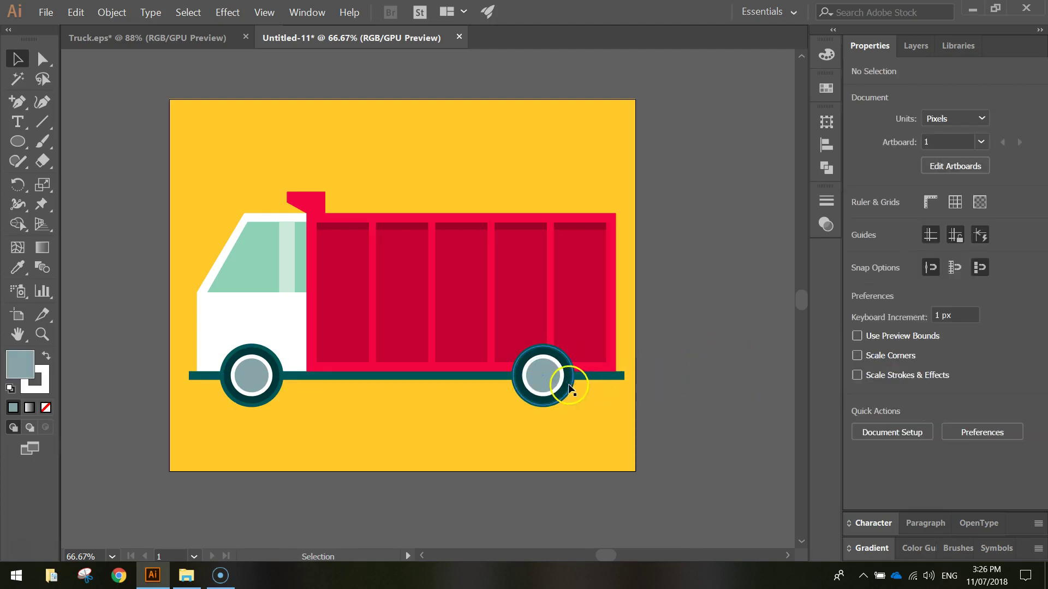
pyautogui.moveTo(568, 387); pyautogui.dragTo(583, 385)
pyautogui.click(667, 348)
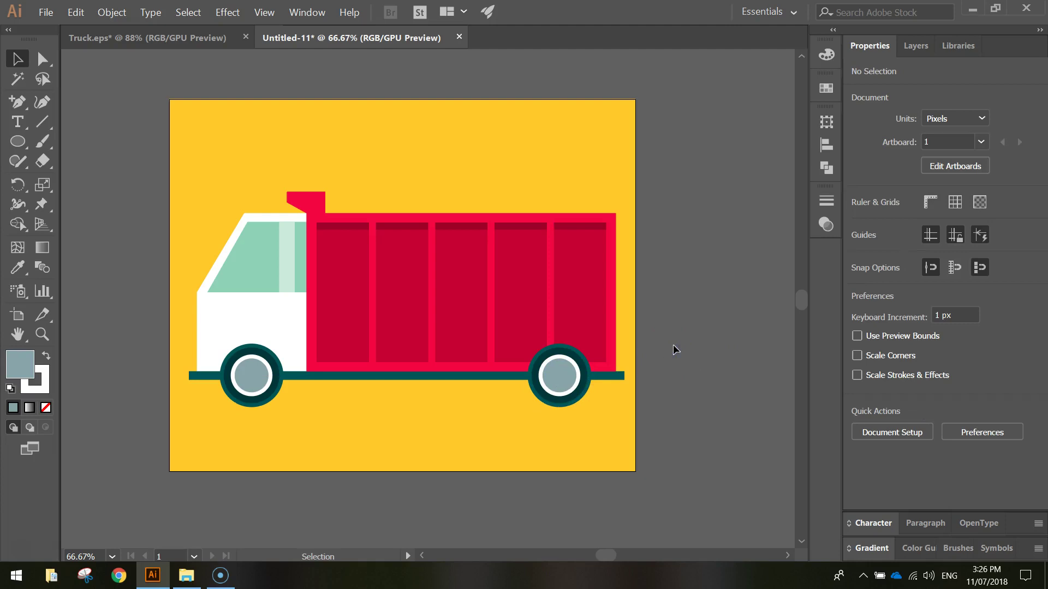